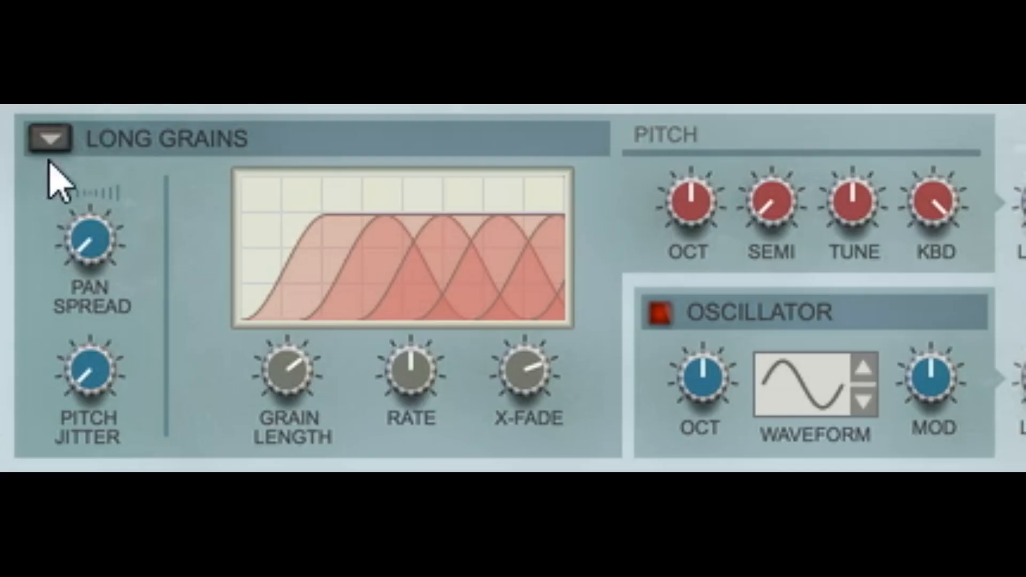
- Switch the grain engine through Spectral Grains, Grain Oscillator, Long Grains and Tape, and set it back to Spectral Grains
{"action": "left_click", "coordinate": [199, 198]}
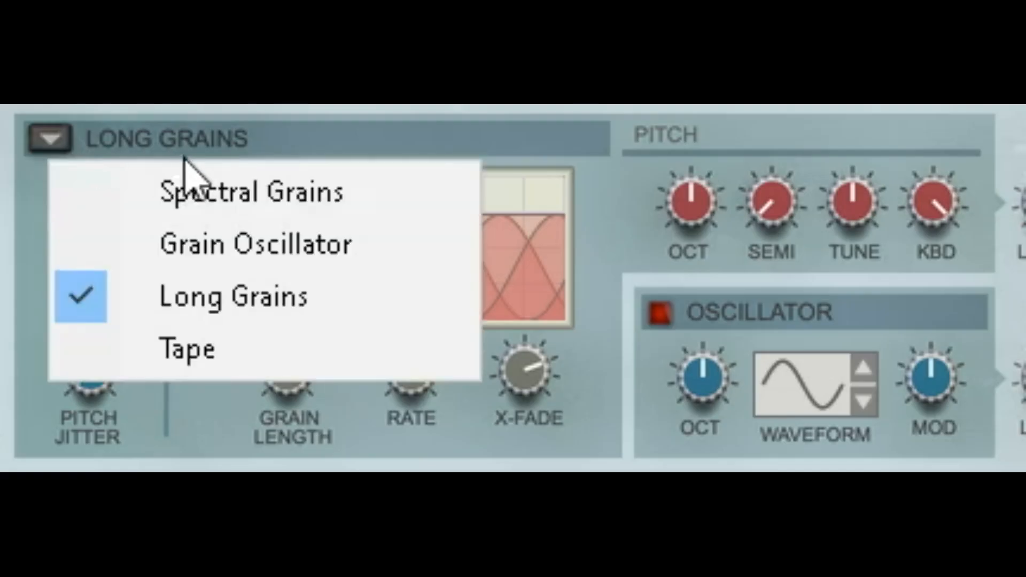
{"action": "left_click", "coordinate": [220, 193]}
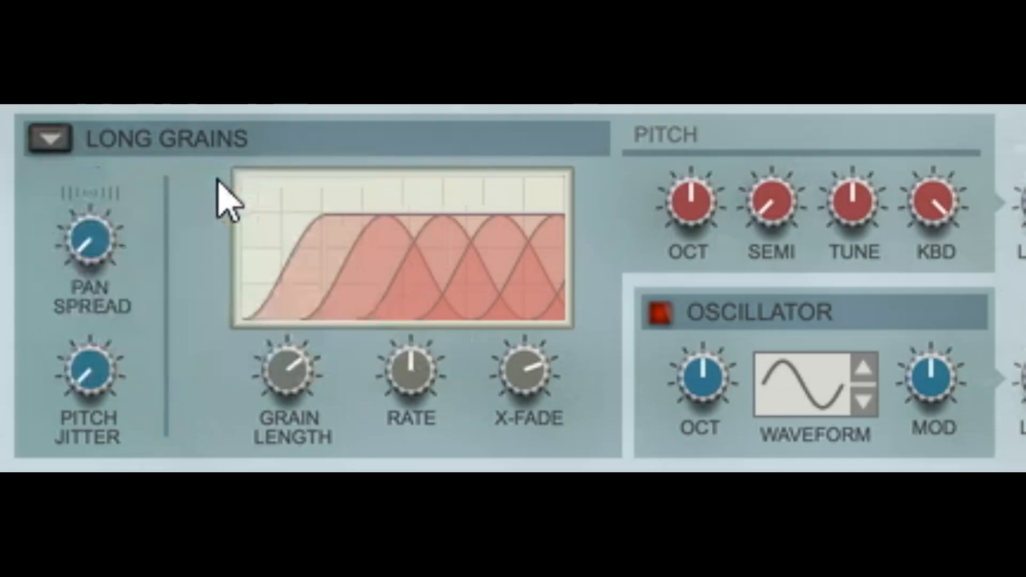
{"action": "left_click", "coordinate": [50, 139]}
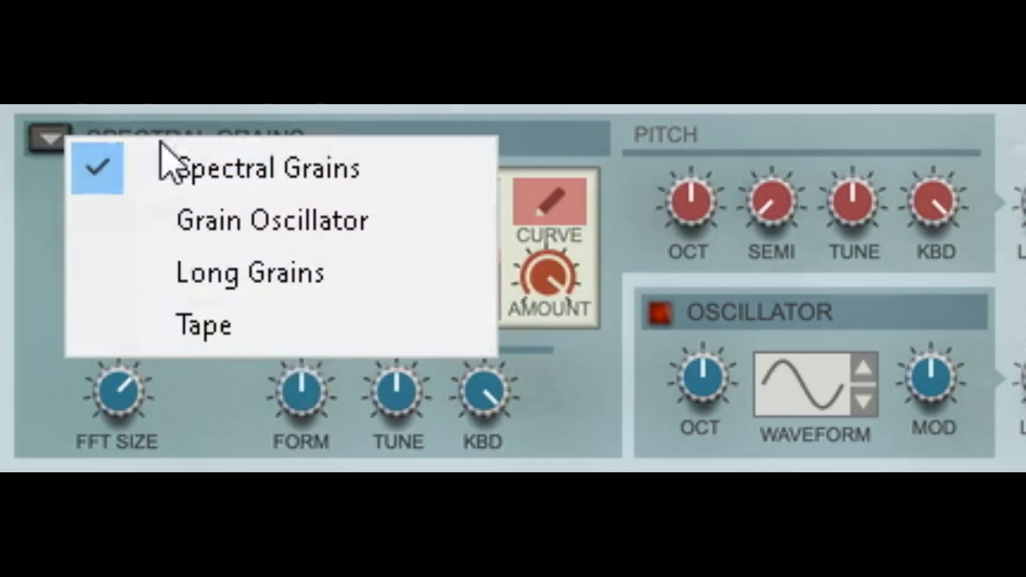
{"action": "left_click", "coordinate": [214, 222]}
{"action": "left_click", "coordinate": [51, 137]}
{"action": "left_click", "coordinate": [292, 264]}
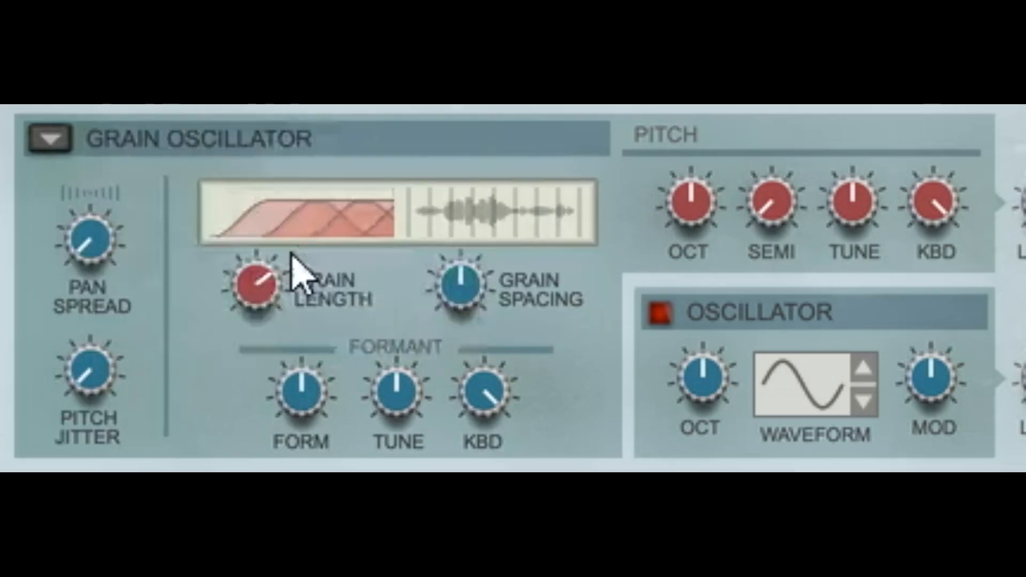
{"action": "left_click", "coordinate": [52, 140]}
{"action": "left_click", "coordinate": [195, 326]}
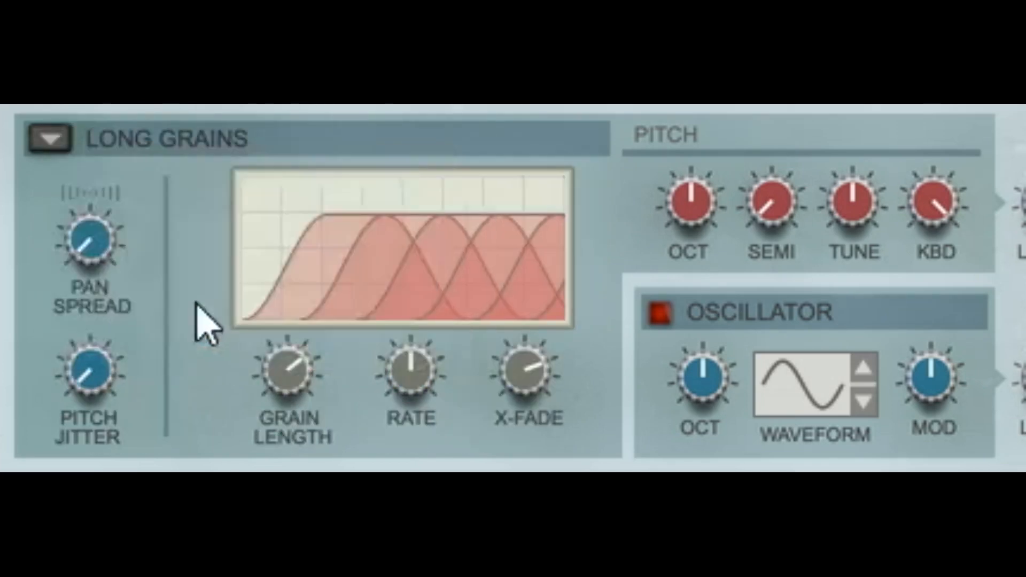
{"action": "left_click", "coordinate": [51, 140]}
{"action": "left_click", "coordinate": [140, 170]}
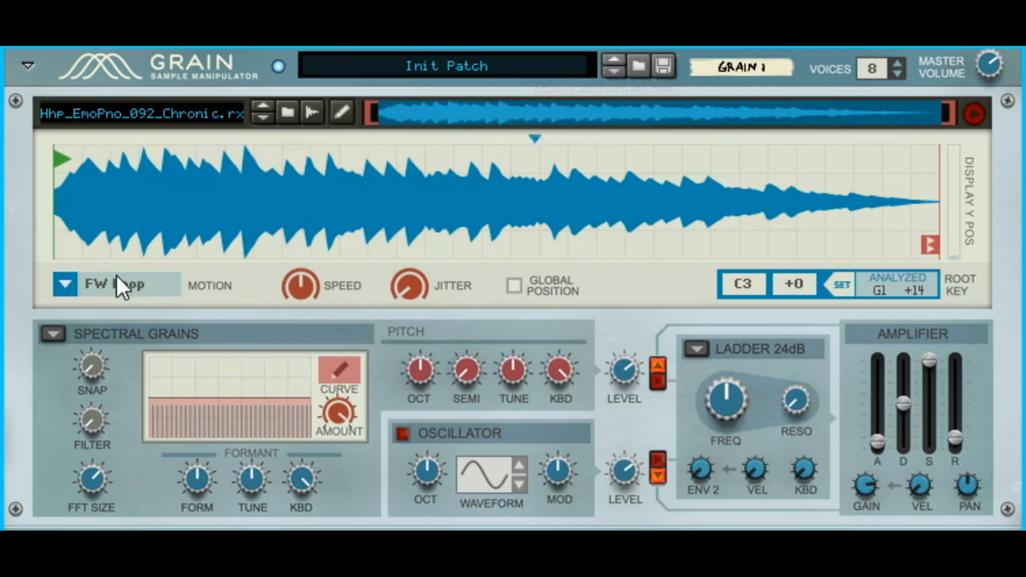
- Audition the One Shot motion, move the end marker to about three quarters of the waveform, and set the motion to End Freeze
{"action": "left_click", "coordinate": [69, 281]}
{"action": "left_click", "coordinate": [110, 324]}
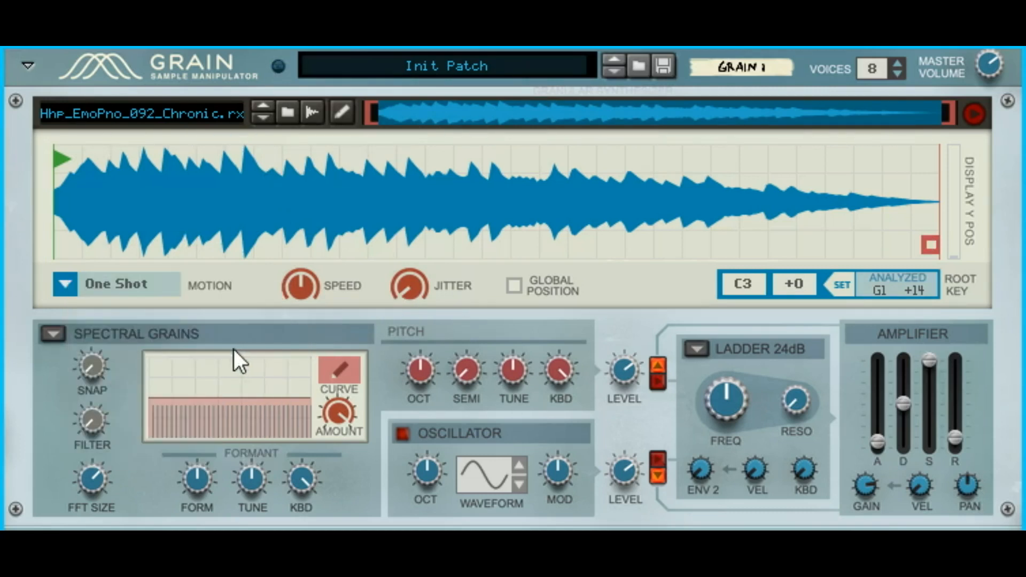
{"action": "left_click_drag", "start_coordinate": [931, 245], "coordinate": [726, 254]}
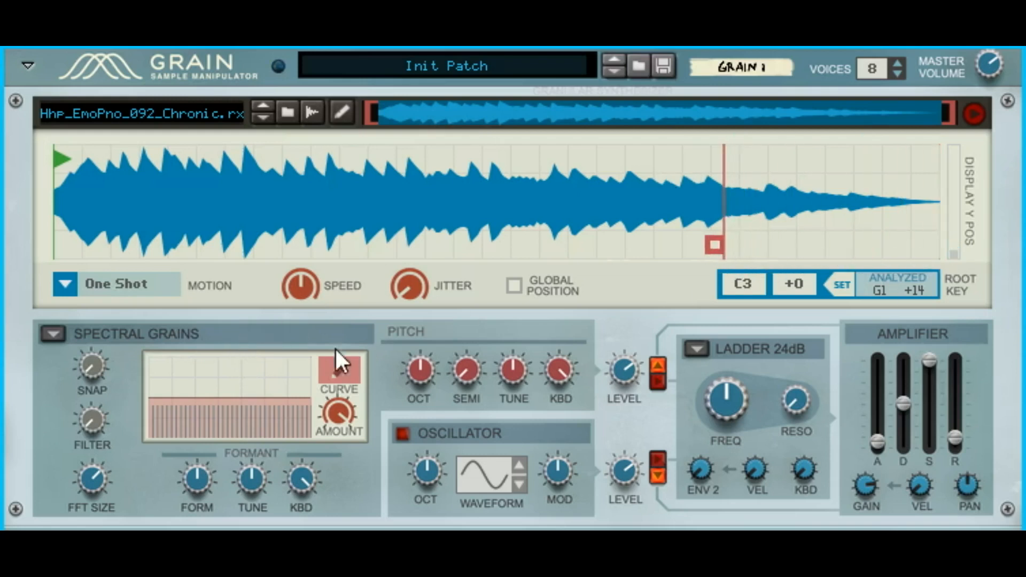
{"action": "left_click", "coordinate": [88, 287]}
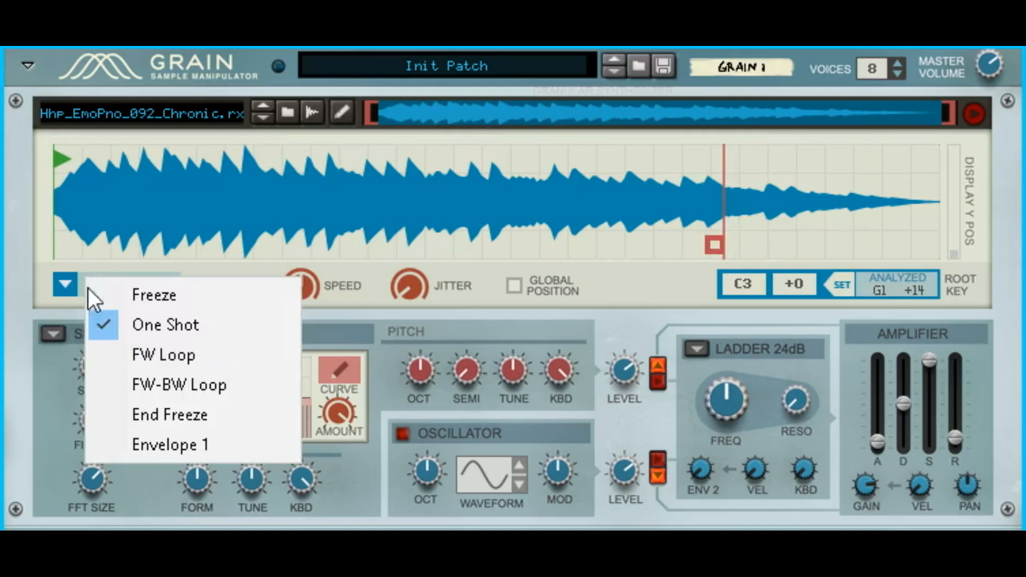
{"action": "left_click", "coordinate": [148, 421]}
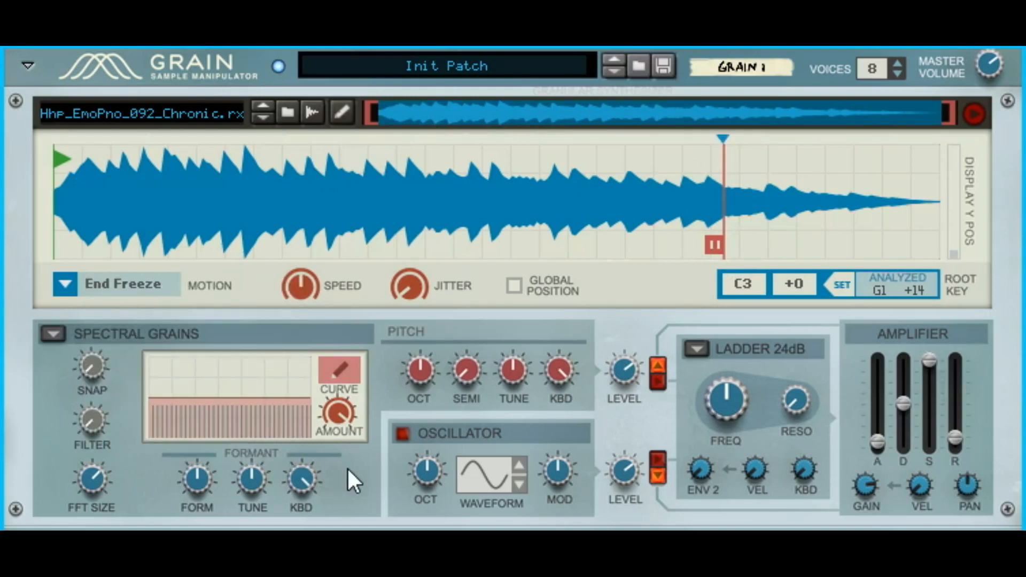
- Raise the amplifier's release to about a third and slow the motion speed to well below its midpoint
{"action": "left_click_drag", "start_coordinate": [957, 421], "coordinate": [924, 398]}
{"action": "left_click_drag", "start_coordinate": [300, 284], "coordinate": [322, 314]}
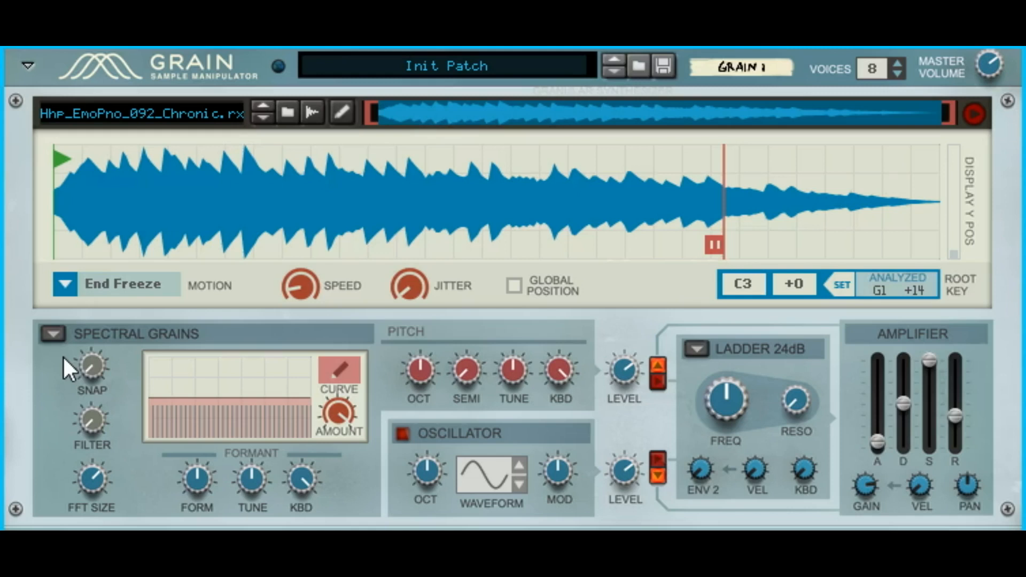
{"action": "left_click", "coordinate": [53, 335]}
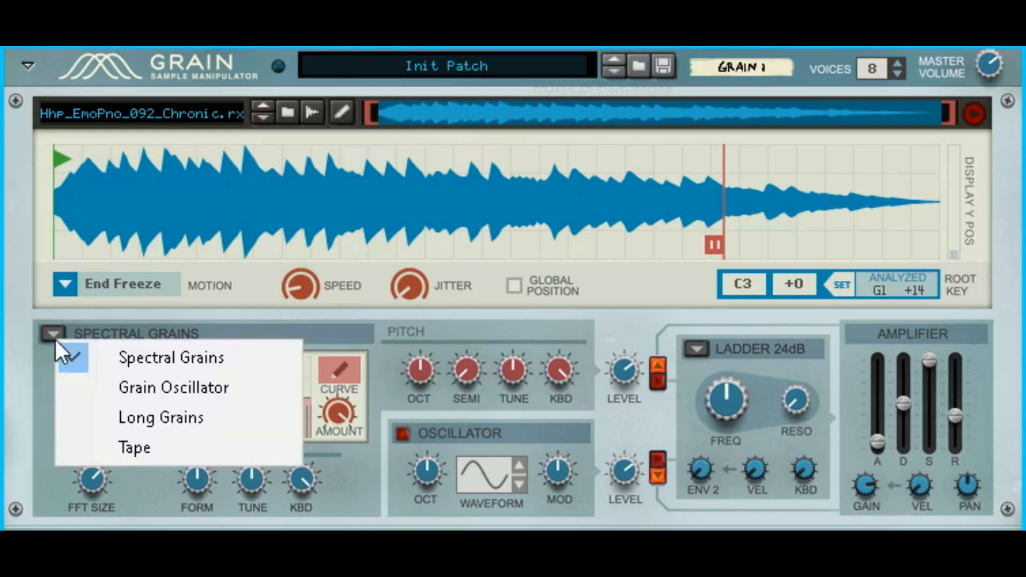
{"action": "left_click", "coordinate": [117, 334]}
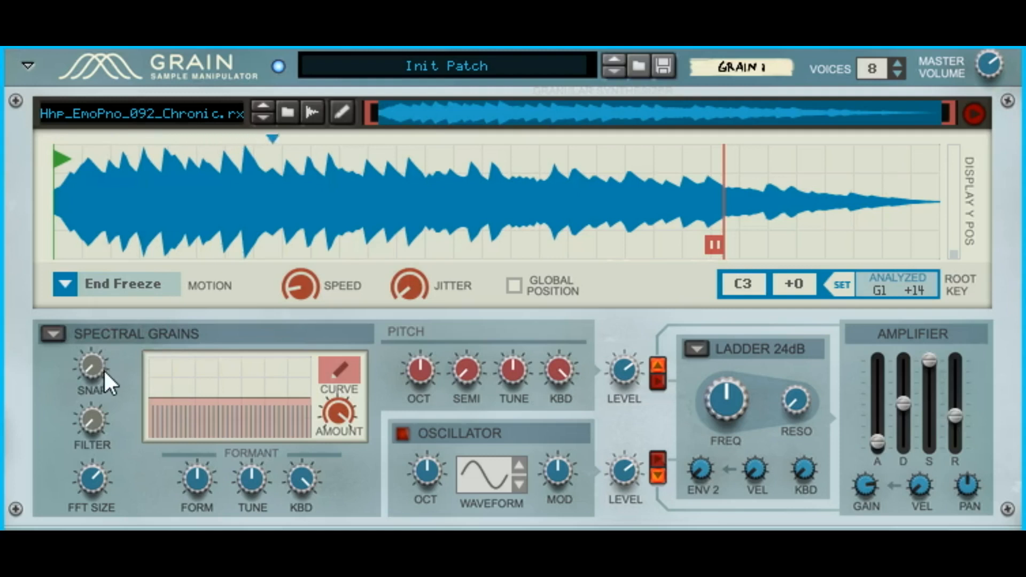
{"action": "left_click_drag", "start_coordinate": [104, 361], "coordinate": [140, 390]}
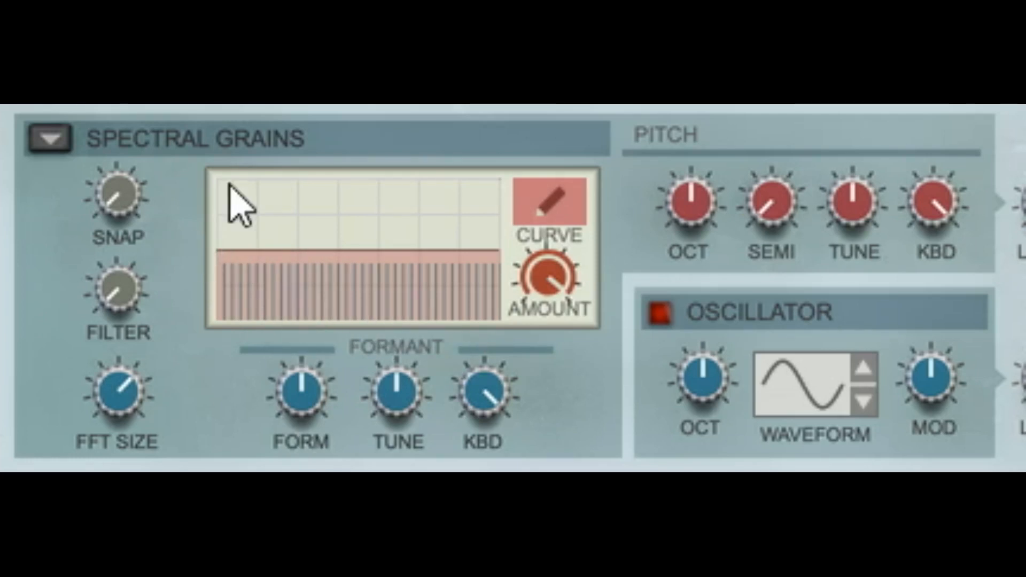
- Sweep the Spectral Grains Snap amount between minimum and maximum, including a partial setting, and return it to minimum
{"action": "left_click_drag", "start_coordinate": [130, 198], "coordinate": [188, 114]}
{"action": "left_click_drag", "start_coordinate": [124, 201], "coordinate": [173, 131]}
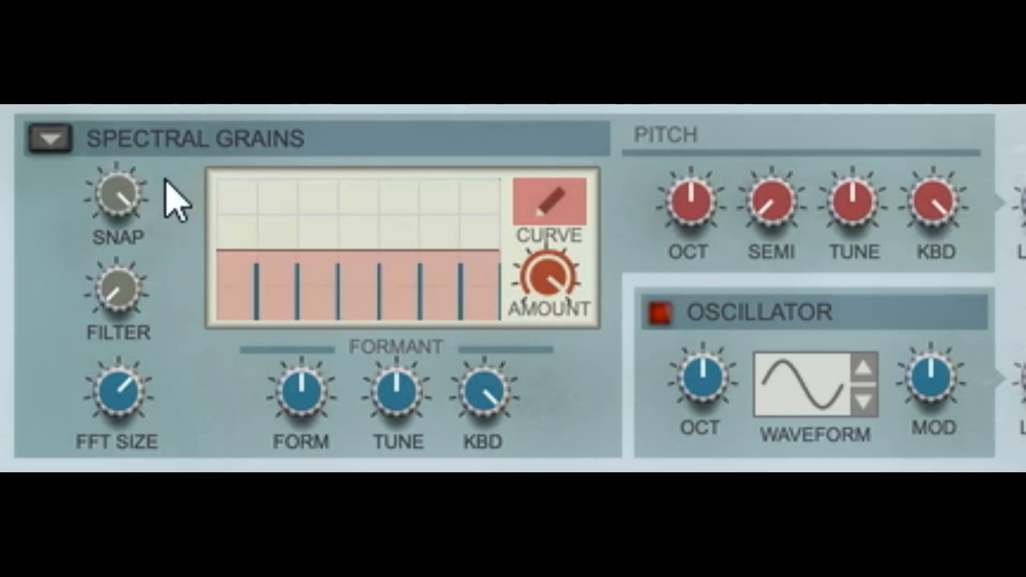
{"action": "left_click_drag", "start_coordinate": [149, 213], "coordinate": [188, 297]}
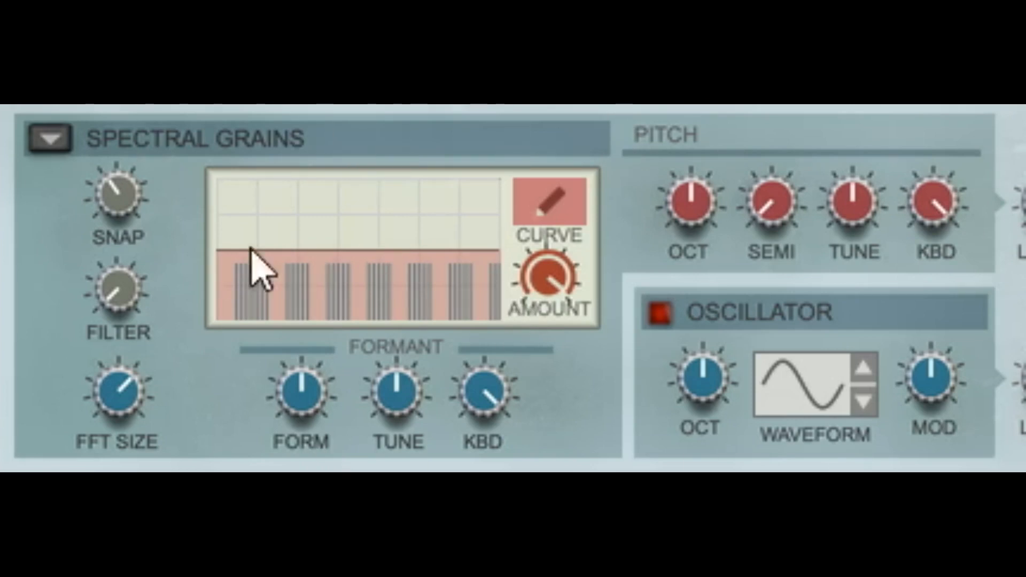
{"action": "left_click_drag", "start_coordinate": [158, 230], "coordinate": [202, 449]}
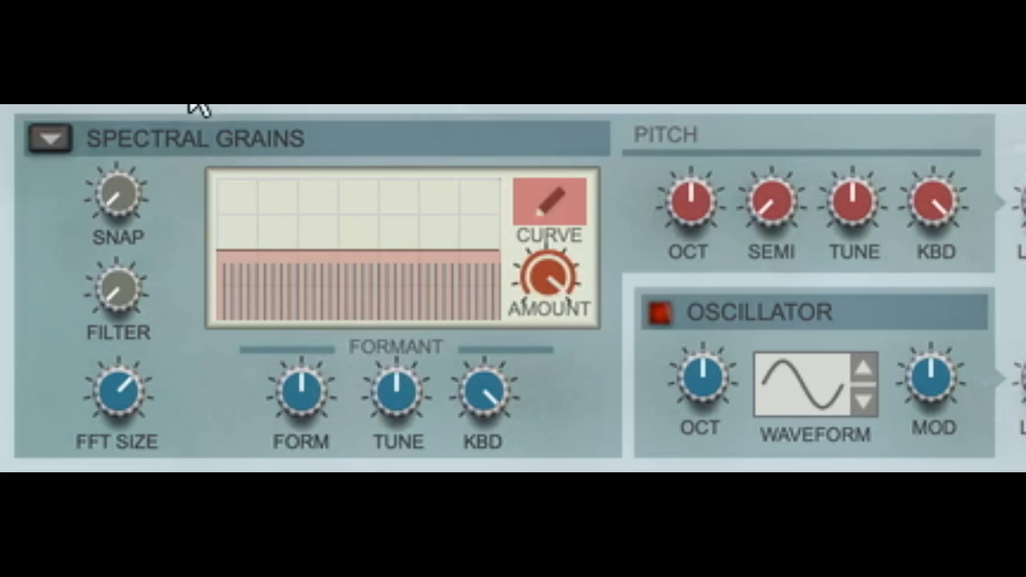
{"action": "left_click_drag", "start_coordinate": [126, 194], "coordinate": [187, 105]}
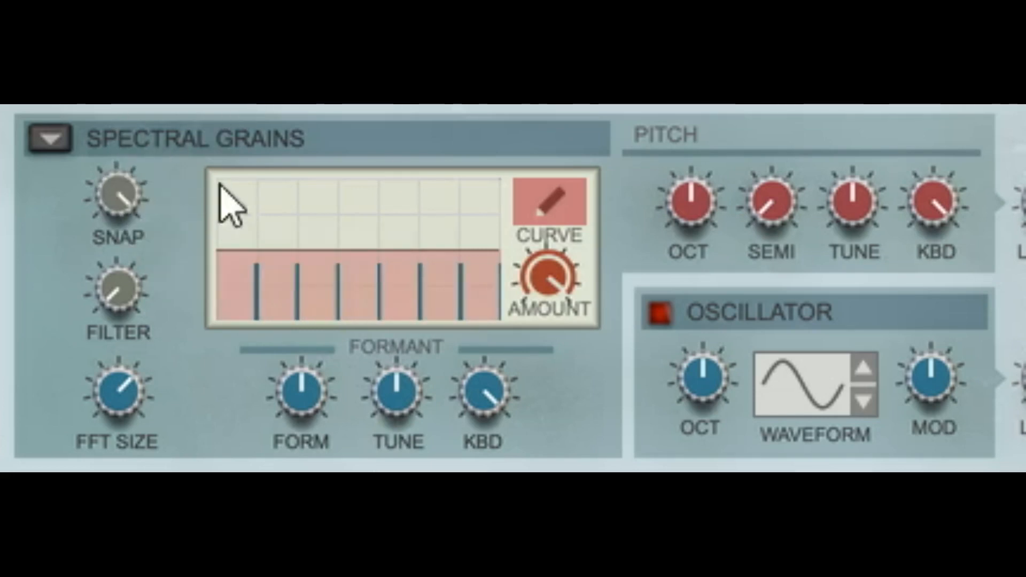
{"action": "left_click_drag", "start_coordinate": [137, 219], "coordinate": [139, 464]}
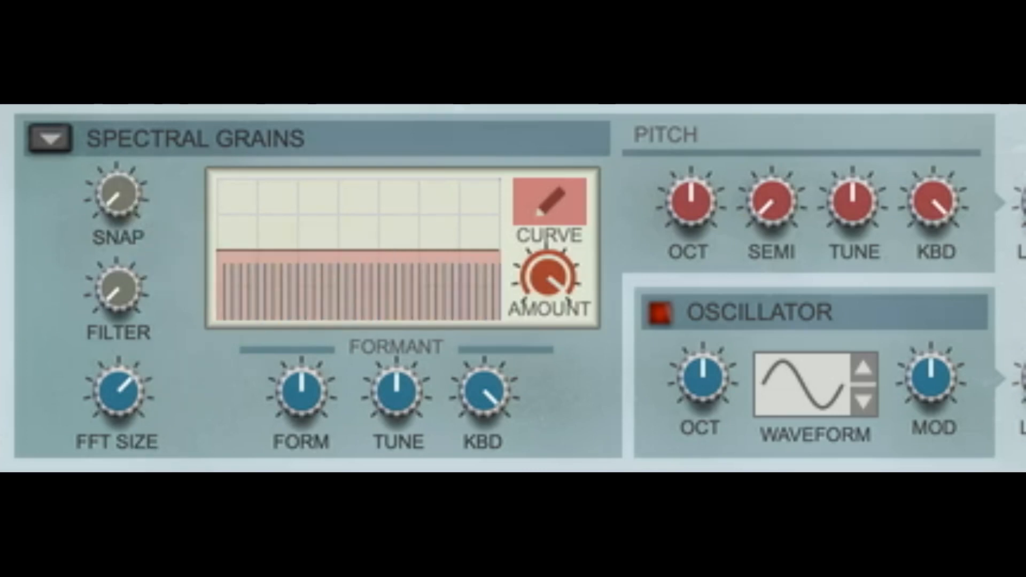
- Raise Harm Snap in stages through 21.9% and 39.1% to 100% alongside the spectrum analyzer, and reset it to minimum
{"action": "key", "text": "alt+w"}
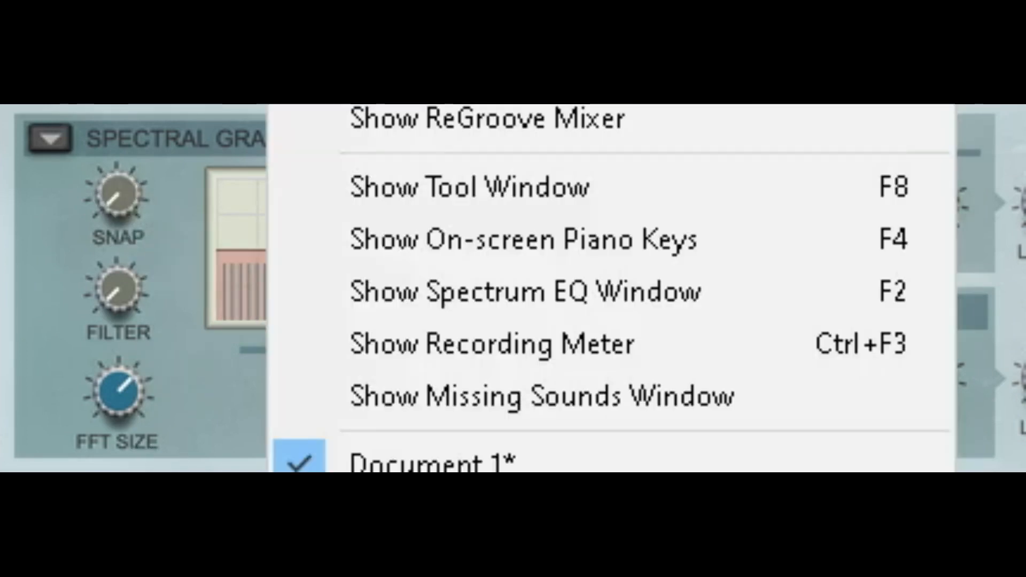
{"action": "key", "text": "Escape"}
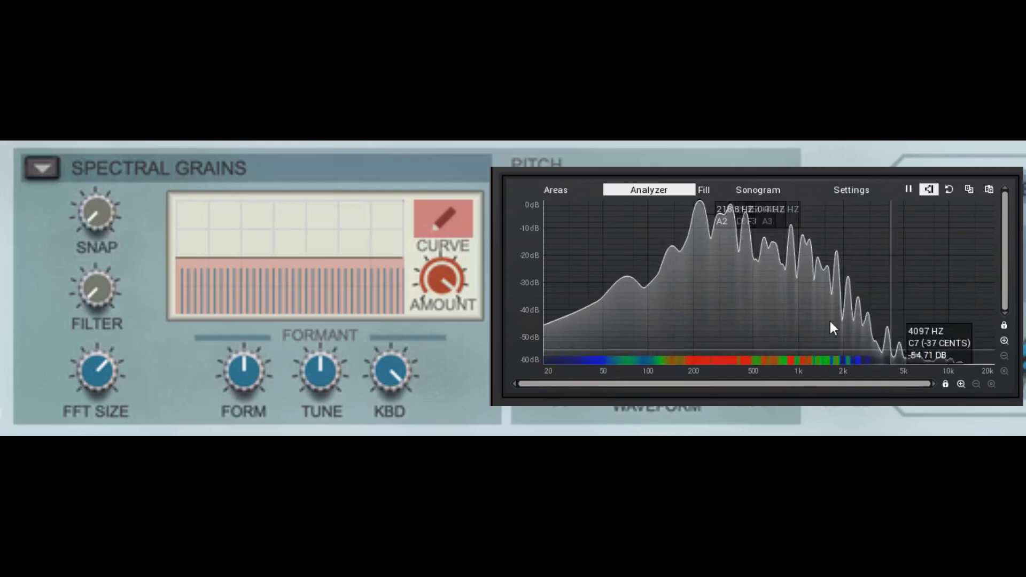
{"action": "left_click_drag", "start_coordinate": [106, 201], "coordinate": [107, 192]}
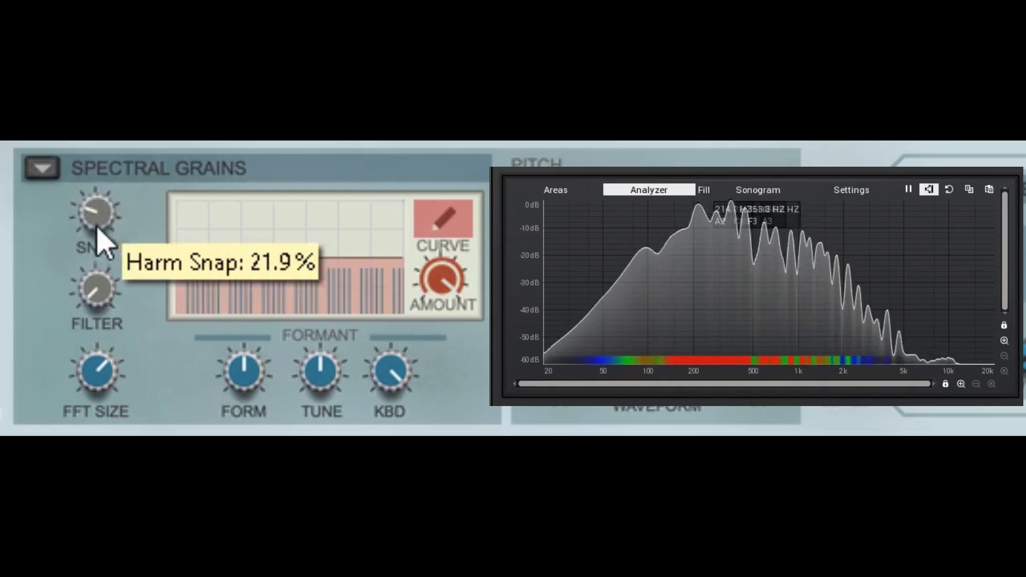
{"action": "left_click_drag", "start_coordinate": [103, 224], "coordinate": [104, 217]}
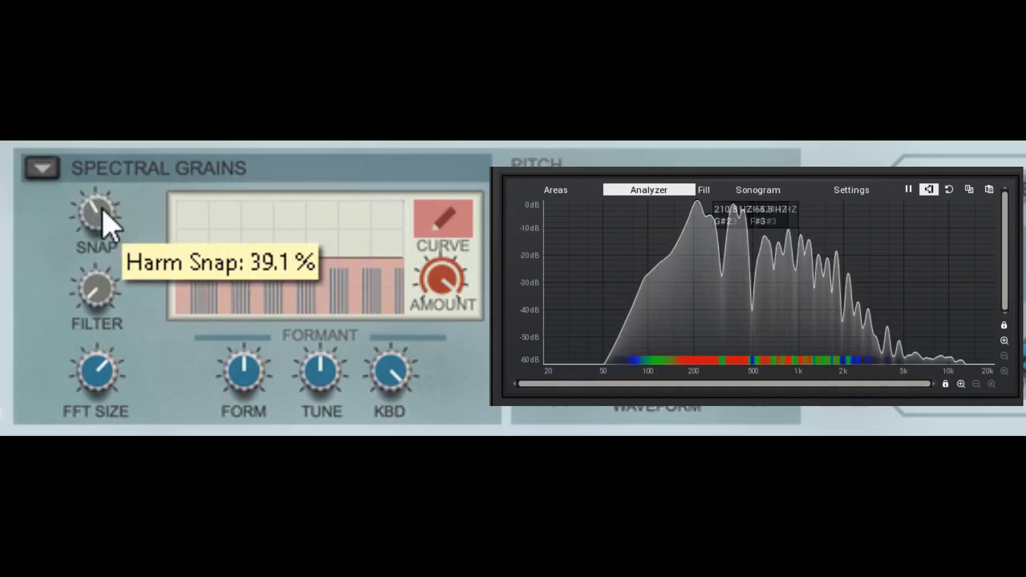
{"action": "left_click_drag", "start_coordinate": [97, 224], "coordinate": [106, 184]}
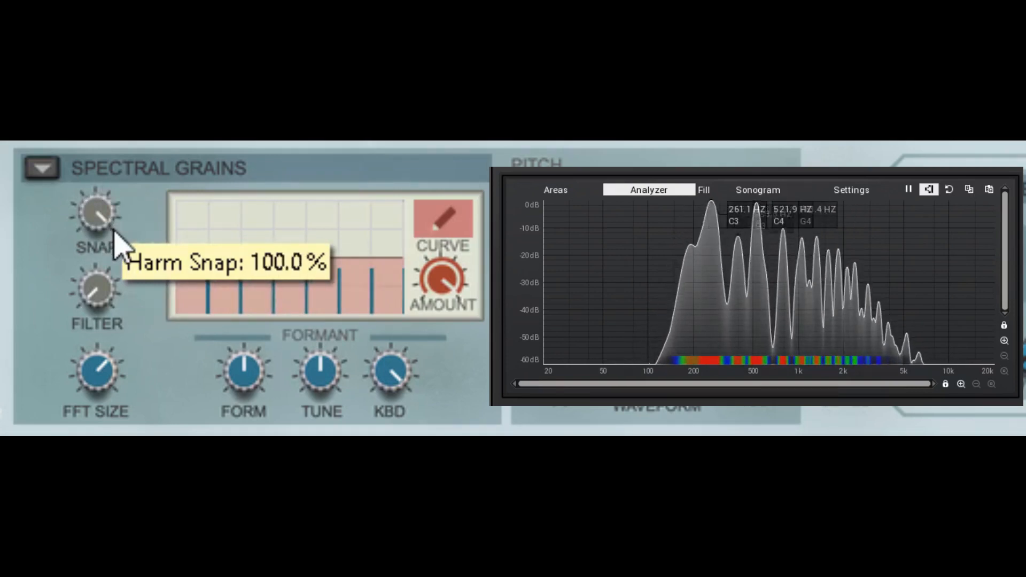
{"action": "left_click_drag", "start_coordinate": [104, 229], "coordinate": [110, 364]}
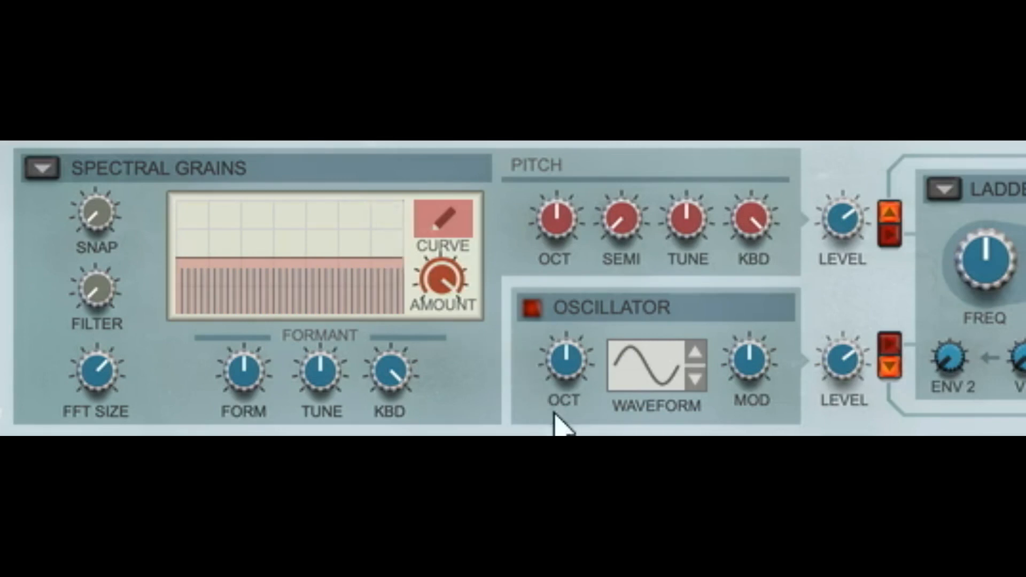
- Raise the Spectral Grains Filter amount in stages to maximum and return it to minimum
{"action": "mouse_move", "coordinate": [224, 357]}
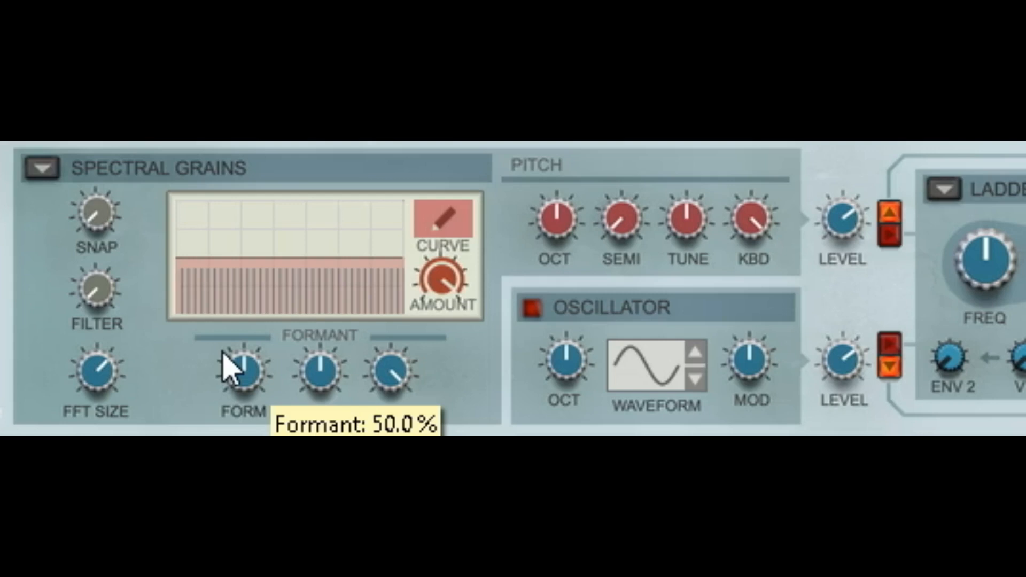
{"action": "left_click_drag", "start_coordinate": [110, 314], "coordinate": [126, 280]}
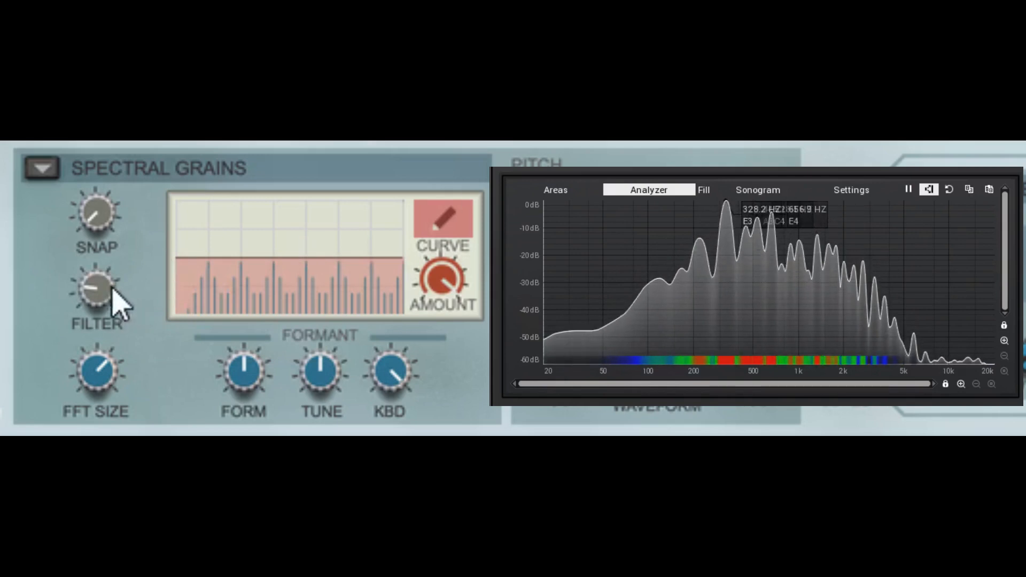
{"action": "left_click_drag", "start_coordinate": [107, 297], "coordinate": [162, 194]}
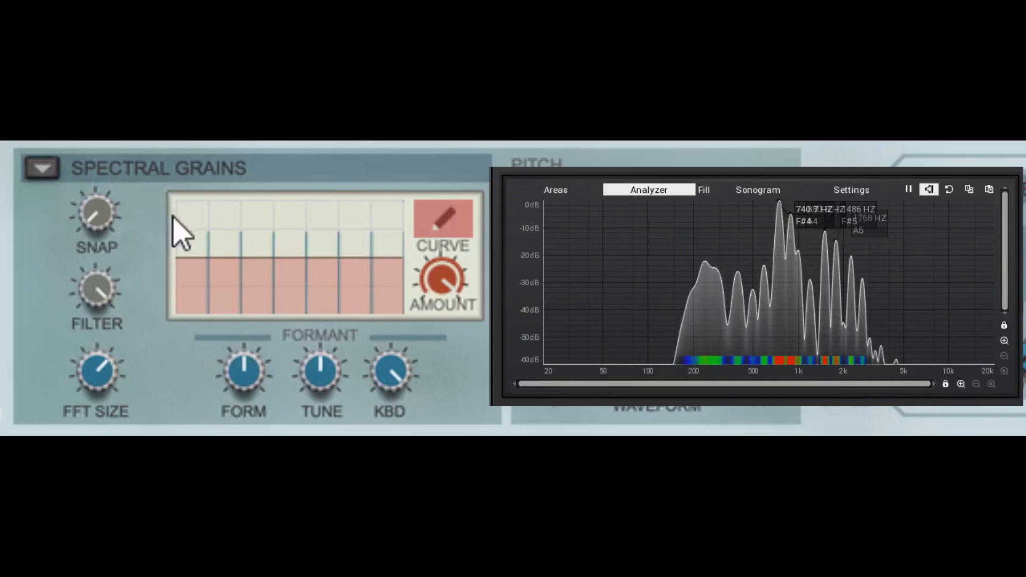
{"action": "left_click_drag", "start_coordinate": [99, 291], "coordinate": [128, 425]}
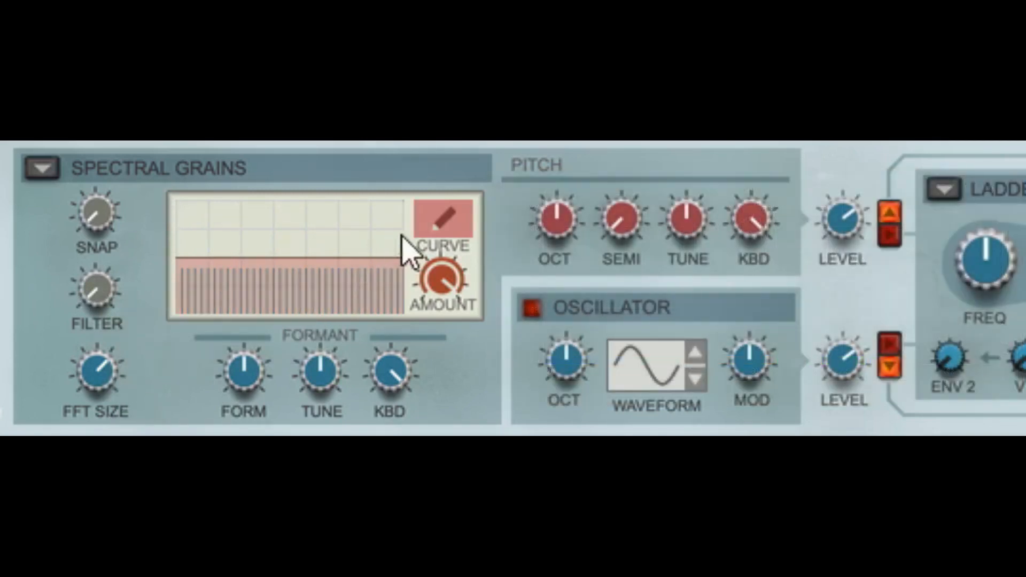
- Lower the Spectral Grains FFT Size in stages to minimum and raise it to maximum
{"action": "left_click_drag", "start_coordinate": [89, 373], "coordinate": [92, 396]}
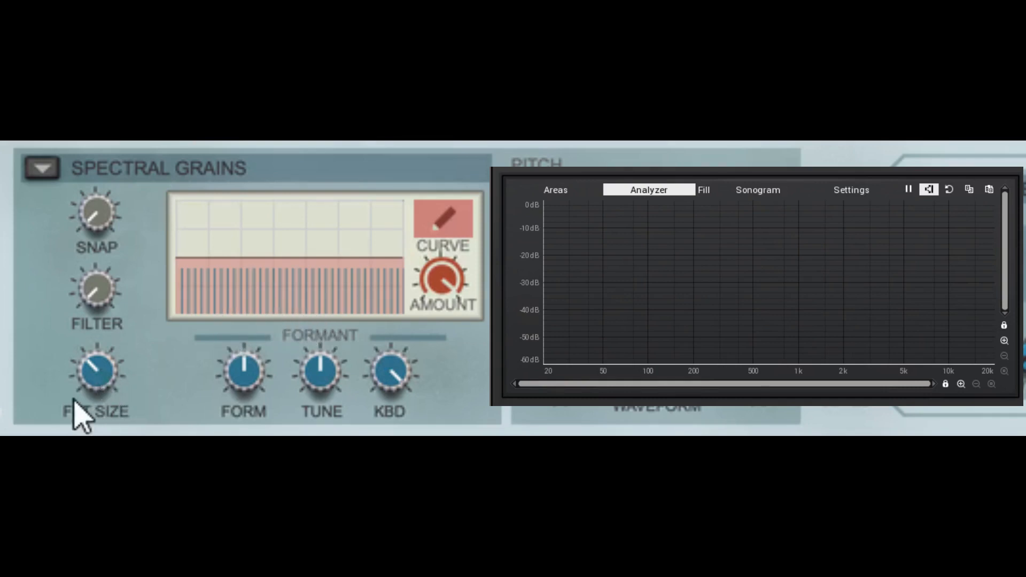
{"action": "left_click_drag", "start_coordinate": [100, 390], "coordinate": [110, 419]}
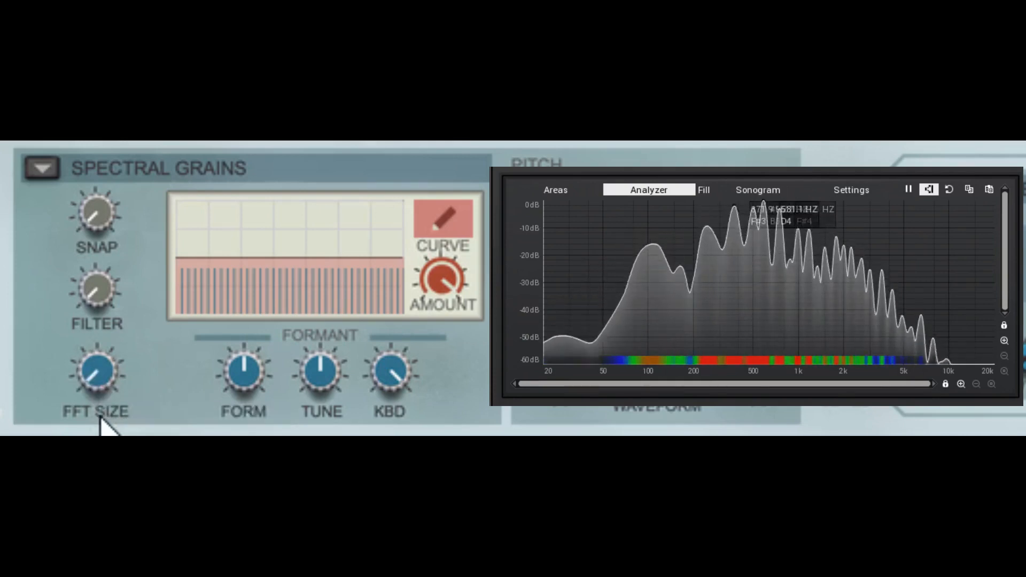
{"action": "mouse_move", "coordinate": [100, 362]}
{"action": "left_click_drag", "start_coordinate": [100, 362], "coordinate": [155, 210]}
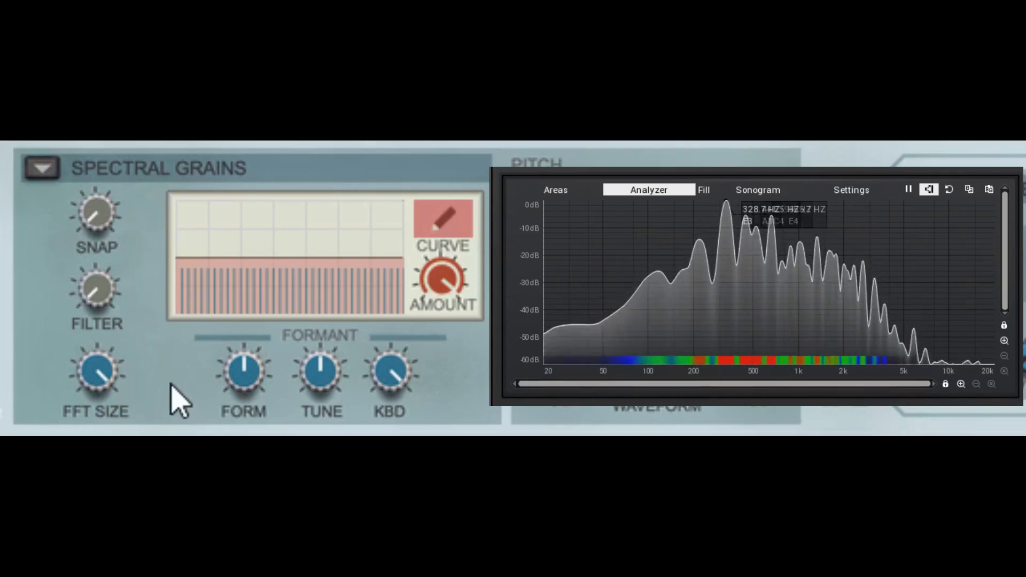
- Try Snap at about its midpoint combined with a partial Filter amount, and return both to minimum
{"action": "left_click_drag", "start_coordinate": [98, 233], "coordinate": [146, 166]}
{"action": "left_click_drag", "start_coordinate": [104, 313], "coordinate": [119, 270]}
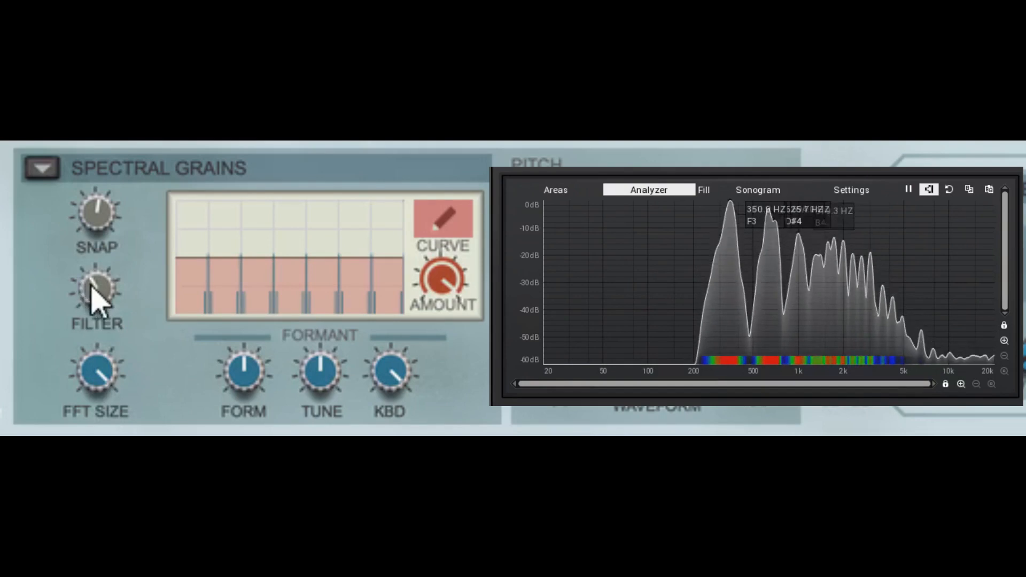
{"action": "left_click_drag", "start_coordinate": [102, 313], "coordinate": [104, 344]}
{"action": "left_click_drag", "start_coordinate": [91, 218], "coordinate": [130, 357]}
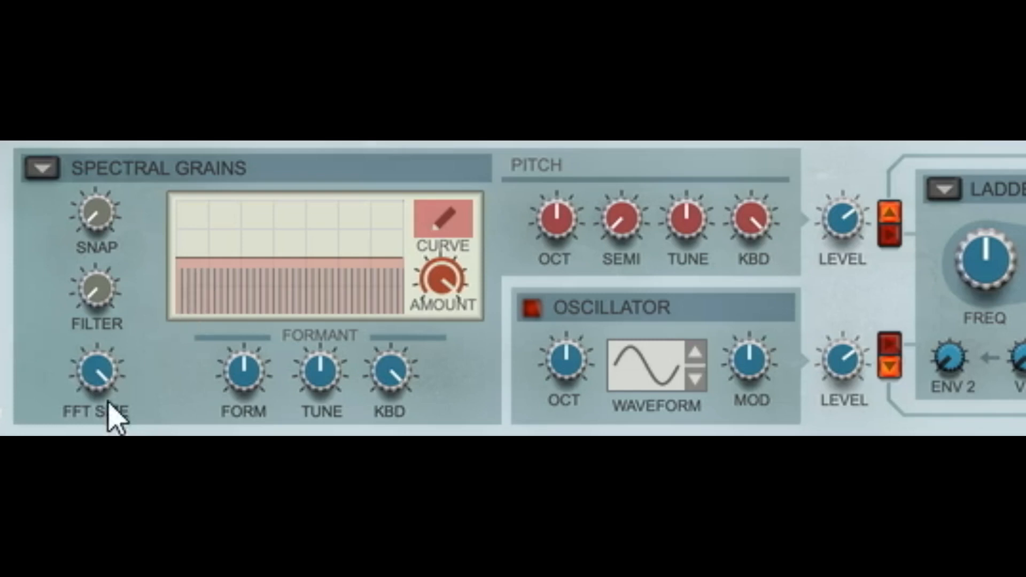
- Set the Spectral Grains FFT Size to its minimum
{"action": "left_click_drag", "start_coordinate": [101, 408], "coordinate": [100, 432]}
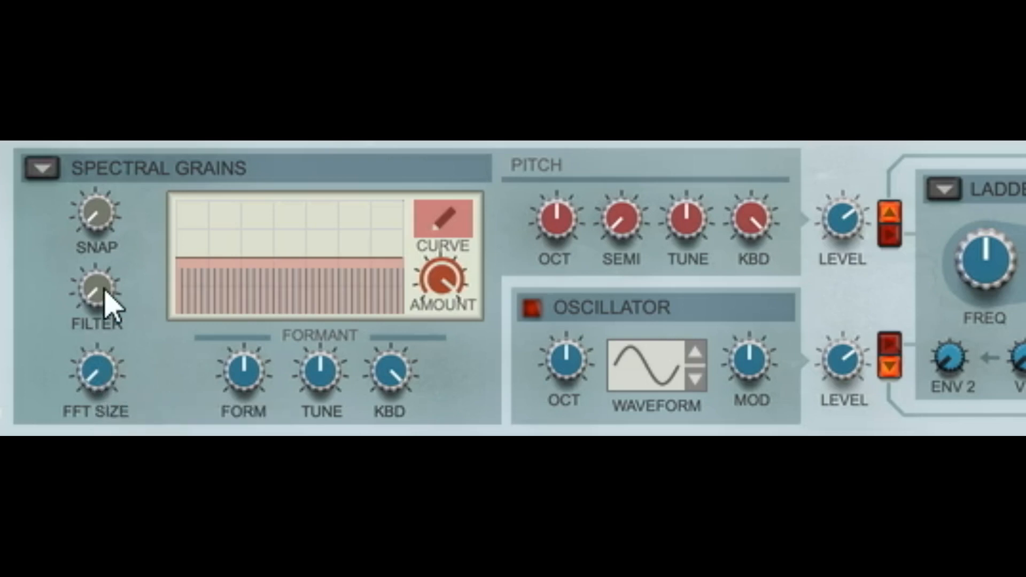
- Try the Spectral Grains Filter at about its midpoint, return it to minimum, and shift Formant Form slightly down and Tune up
{"action": "left_click_drag", "start_coordinate": [115, 291], "coordinate": [126, 237]}
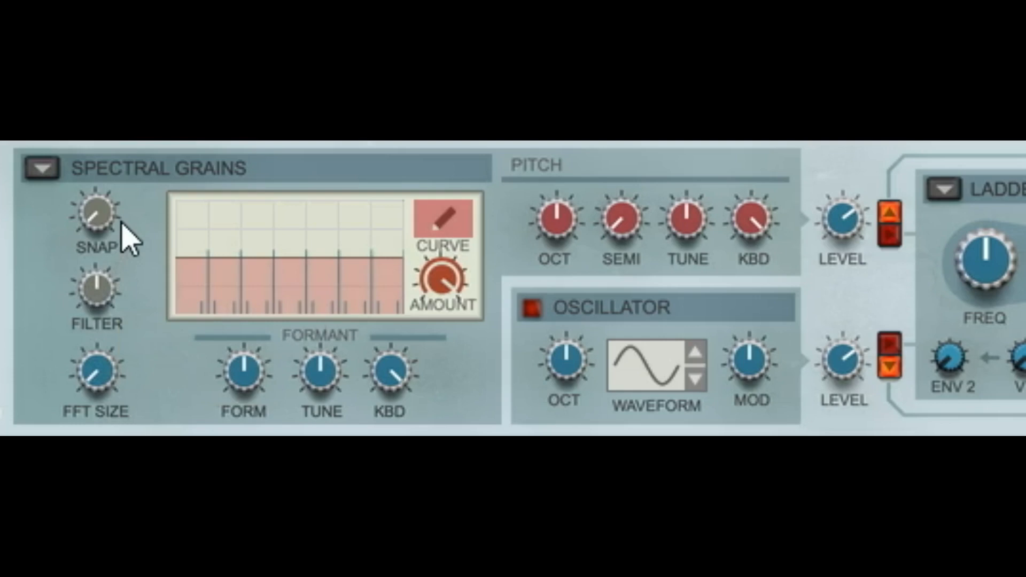
{"action": "left_click_drag", "start_coordinate": [102, 312], "coordinate": [121, 415]}
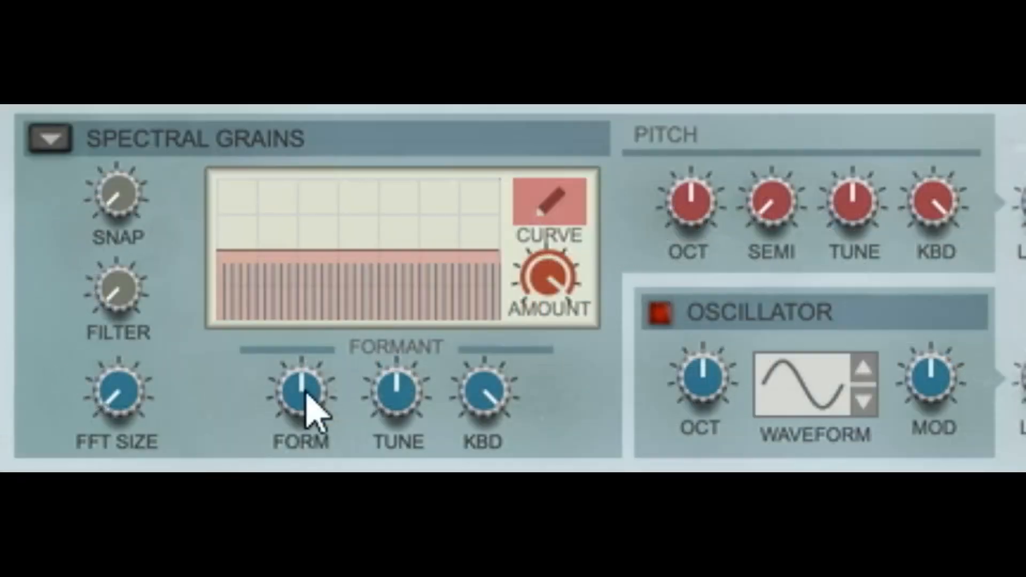
{"action": "left_click_drag", "start_coordinate": [307, 394], "coordinate": [430, 353]}
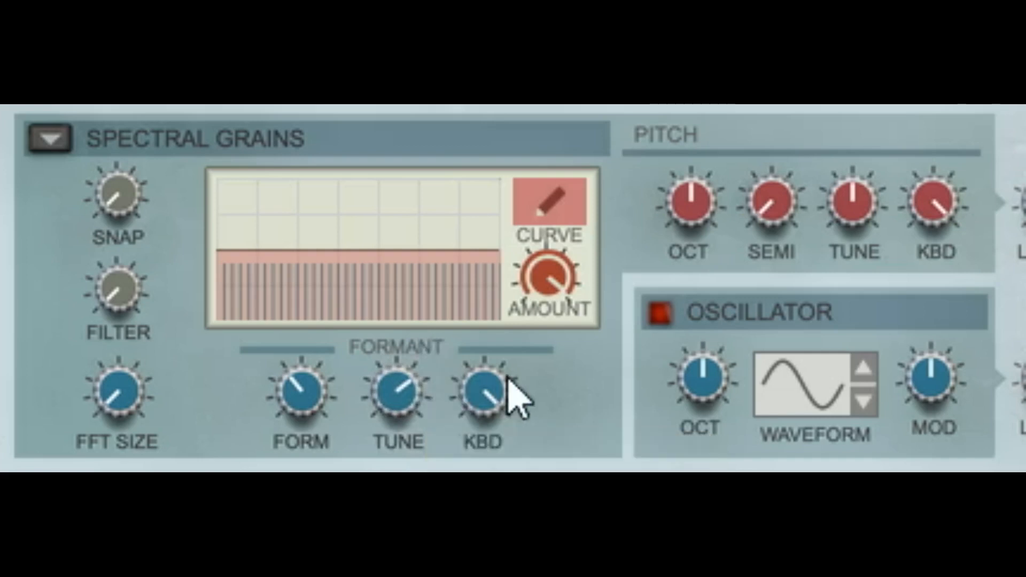
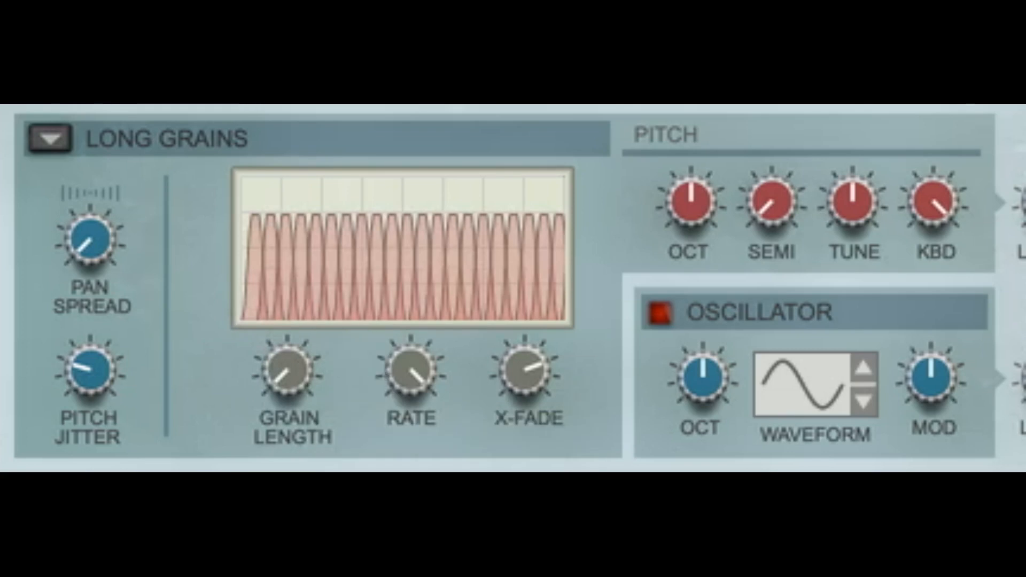
{"action": "left_click", "coordinate": [58, 139]}
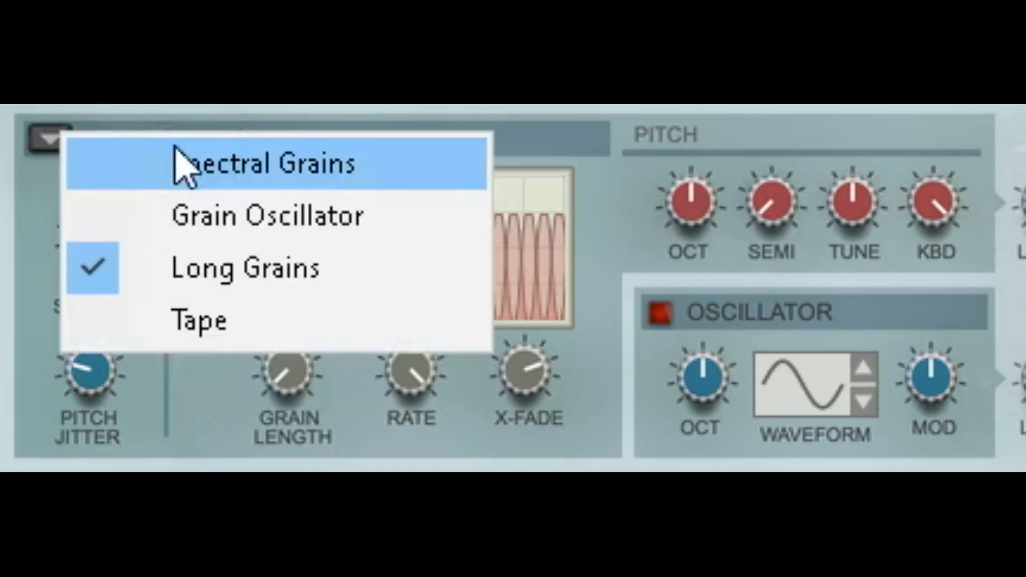
{"action": "left_click", "coordinate": [614, 143]}
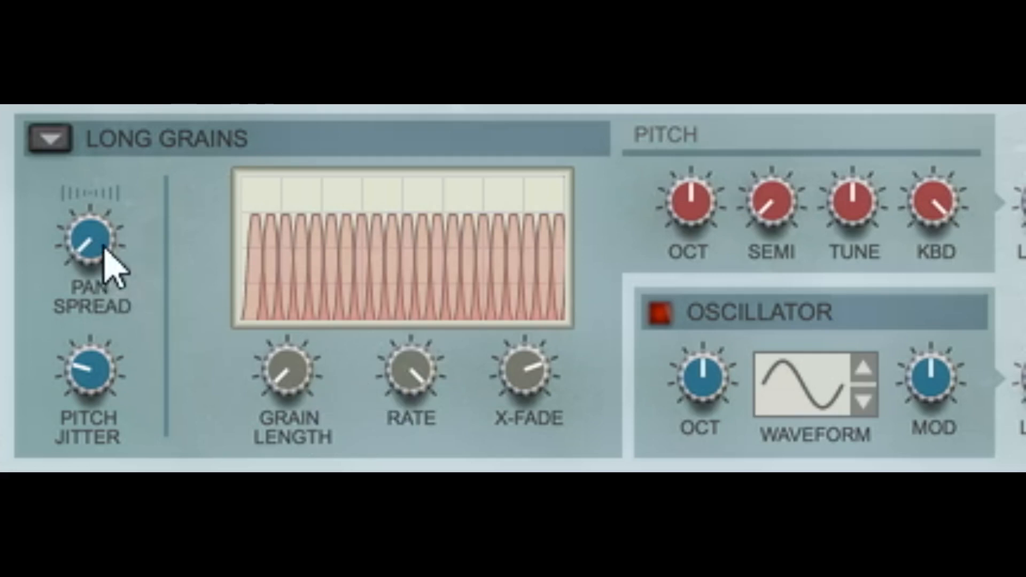
- Set the Long Grains Pan Spread to maximum and Pitch Jitter to minimum
{"action": "left_click_drag", "start_coordinate": [103, 236], "coordinate": [206, 102]}
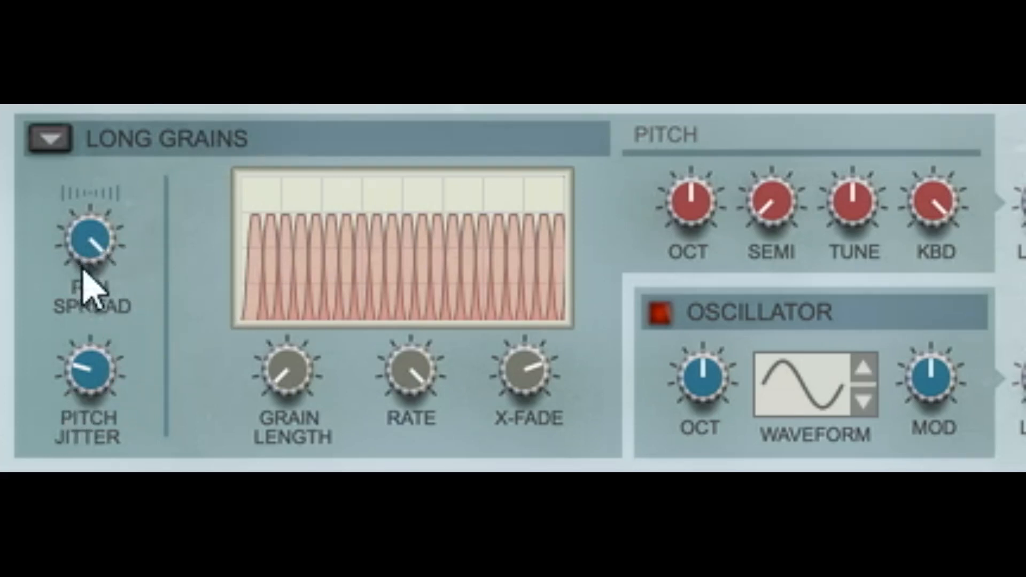
{"action": "left_click_drag", "start_coordinate": [103, 362], "coordinate": [416, 468]}
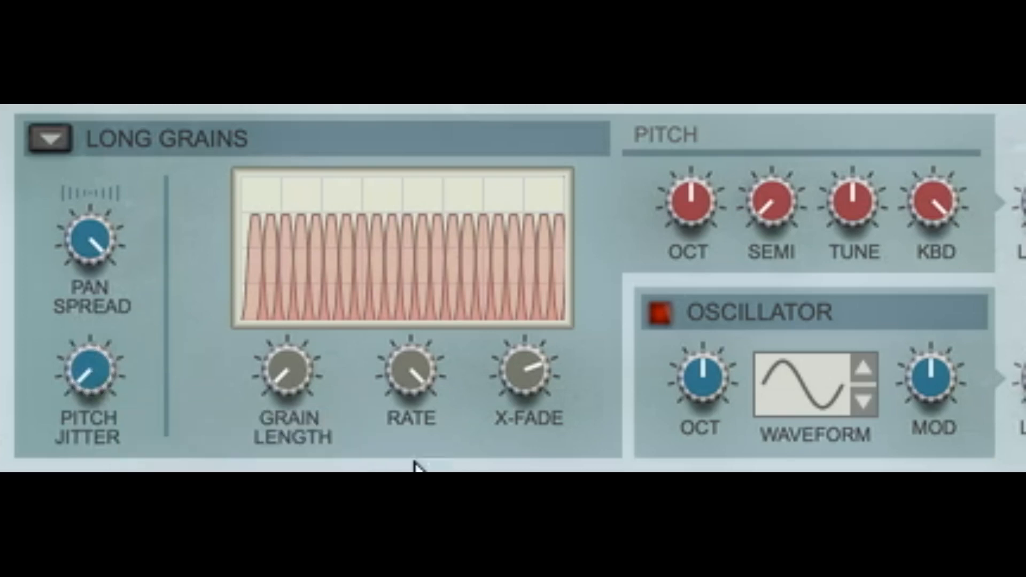
- Try a short and a minimum Grain Length, and set both Grain Length and Pan Spread just below their midpoints
{"action": "left_click_drag", "start_coordinate": [288, 373], "coordinate": [316, 352]}
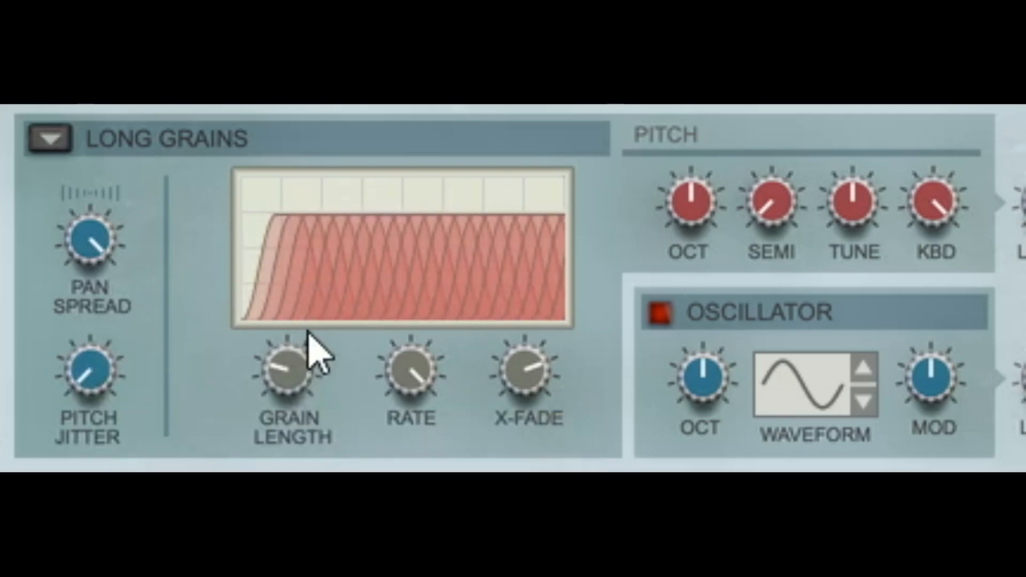
{"action": "left_click_drag", "start_coordinate": [266, 375], "coordinate": [281, 464]}
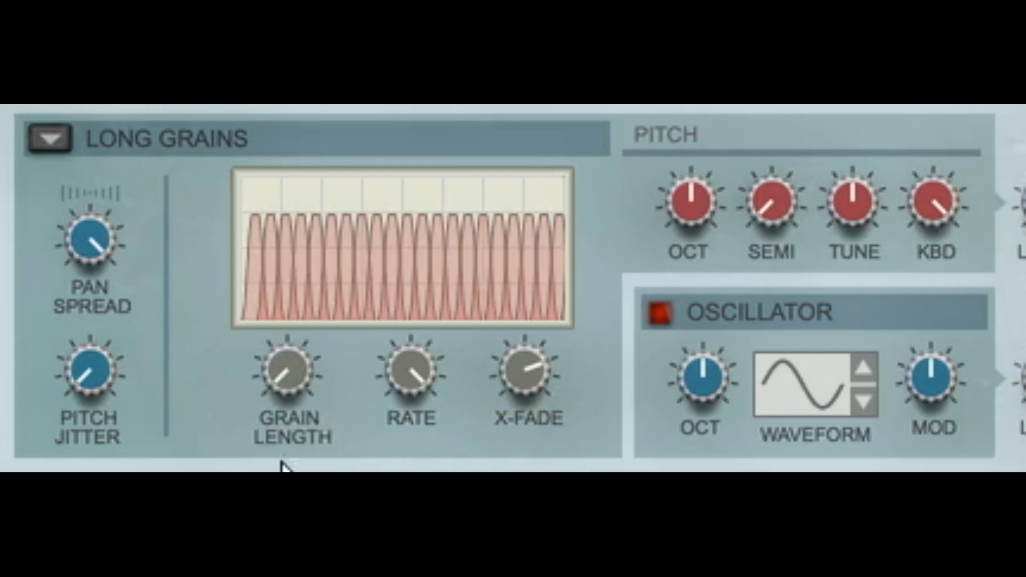
{"action": "left_click_drag", "start_coordinate": [285, 394], "coordinate": [345, 348]}
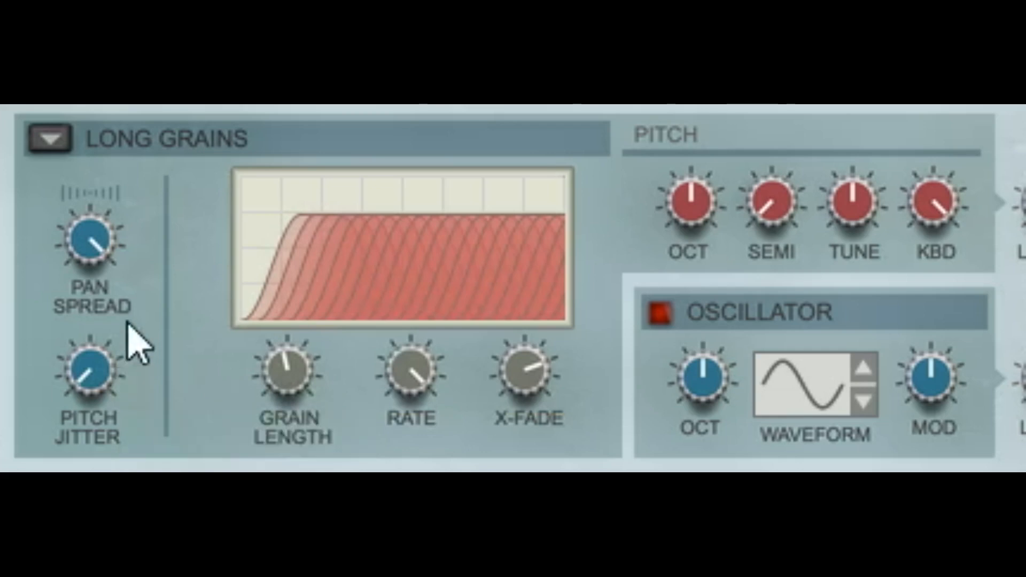
{"action": "left_click_drag", "start_coordinate": [75, 252], "coordinate": [100, 347]}
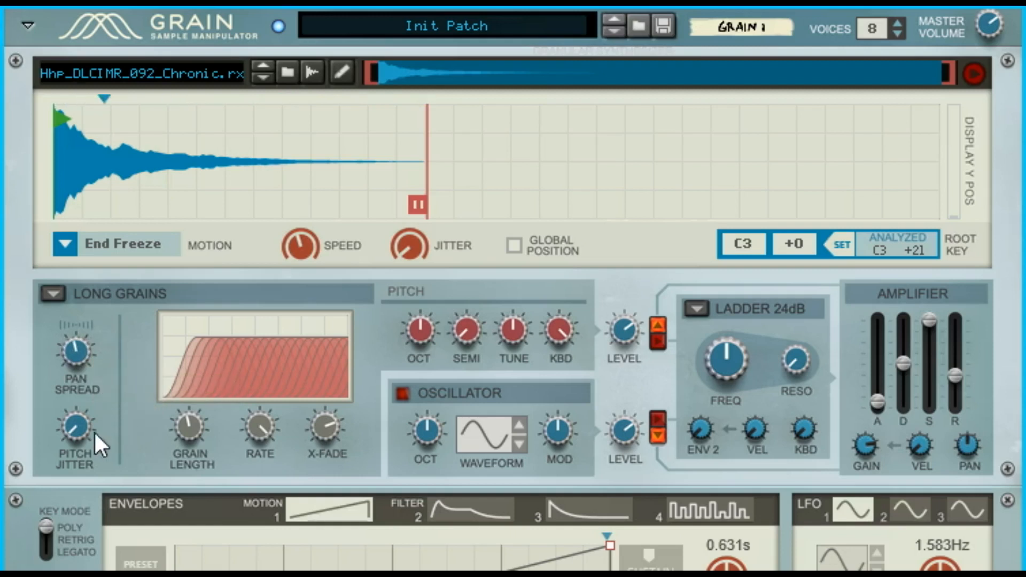
- Lower the playback motion Speed and raise the Long Grains Pitch Jitter to 28.1%
{"action": "left_click_drag", "start_coordinate": [303, 243], "coordinate": [309, 262]}
{"action": "left_click_drag", "start_coordinate": [82, 440], "coordinate": [97, 414]}
{"action": "mouse_move", "coordinate": [306, 248]}
{"action": "left_mouse_down"}
{"action": "mouse_move", "coordinate": [319, 261]}
{"action": "mouse_move", "coordinate": [319, 243]}
{"action": "mouse_move", "coordinate": [321, 261]}
{"action": "mouse_move", "coordinate": [321, 245]}
{"action": "left_mouse_up"}
{"action": "mouse_move", "coordinate": [78, 421]}
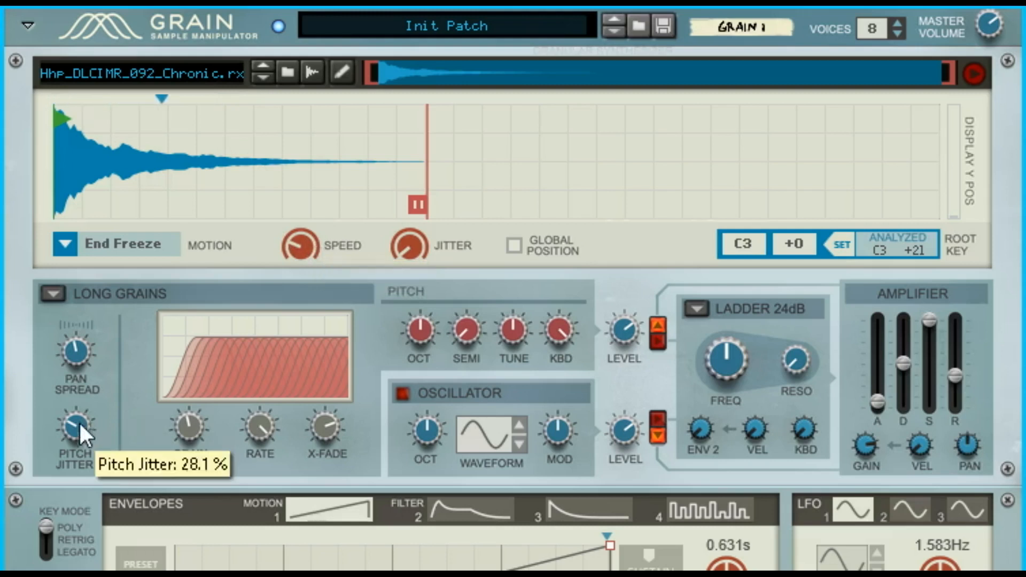
- Return Pitch Jitter to minimum to compare, and raise it again to about a quarter of its range
{"action": "left_click_drag", "start_coordinate": [75, 450], "coordinate": [79, 456]}
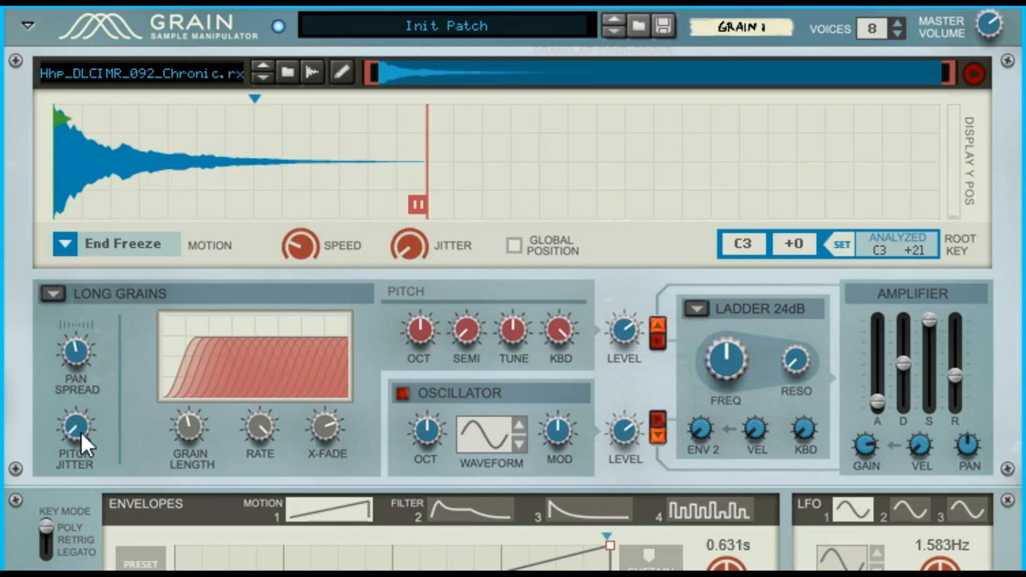
{"action": "left_click_drag", "start_coordinate": [78, 424], "coordinate": [87, 405]}
{"action": "mouse_move", "coordinate": [92, 419]}
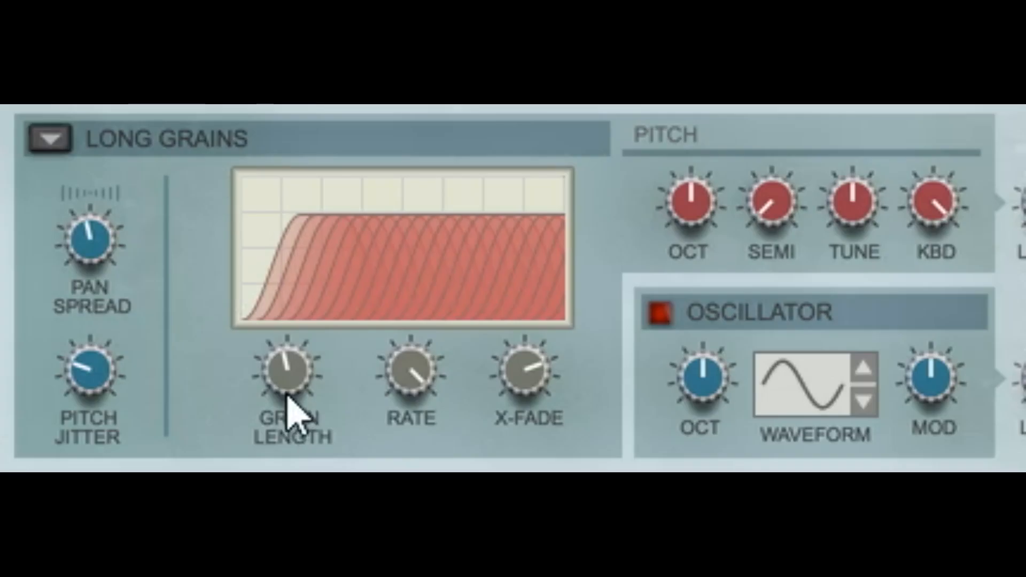
- Sweep Grain Length from minimum to near maximum and back to minimum, and set Pitch Jitter to minimum
{"action": "left_click_drag", "start_coordinate": [305, 407], "coordinate": [302, 473]}
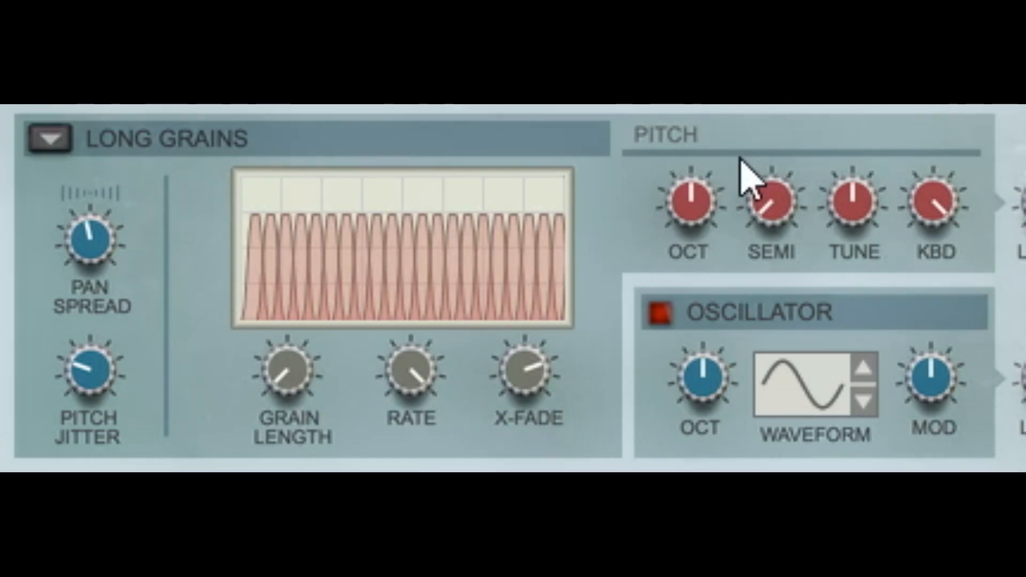
{"action": "left_click_drag", "start_coordinate": [298, 408], "coordinate": [430, 257]}
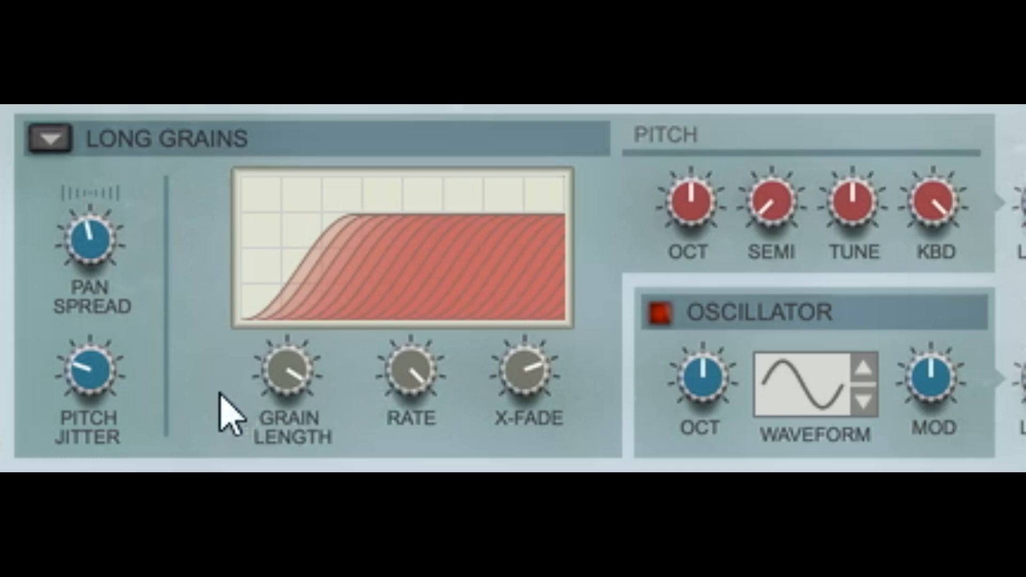
{"action": "left_click_drag", "start_coordinate": [268, 394], "coordinate": [287, 539]}
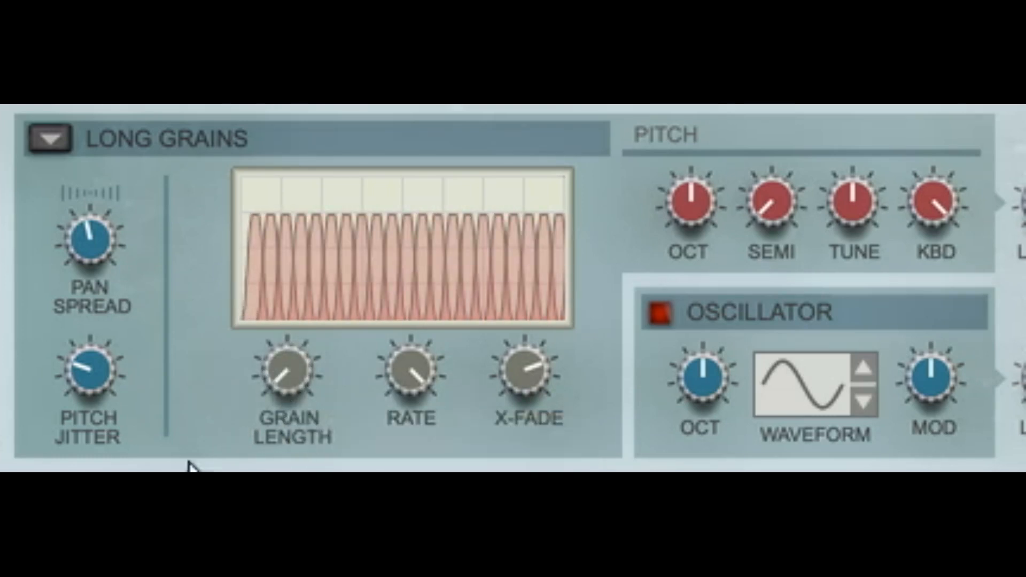
{"action": "left_click_drag", "start_coordinate": [109, 398], "coordinate": [121, 449]}
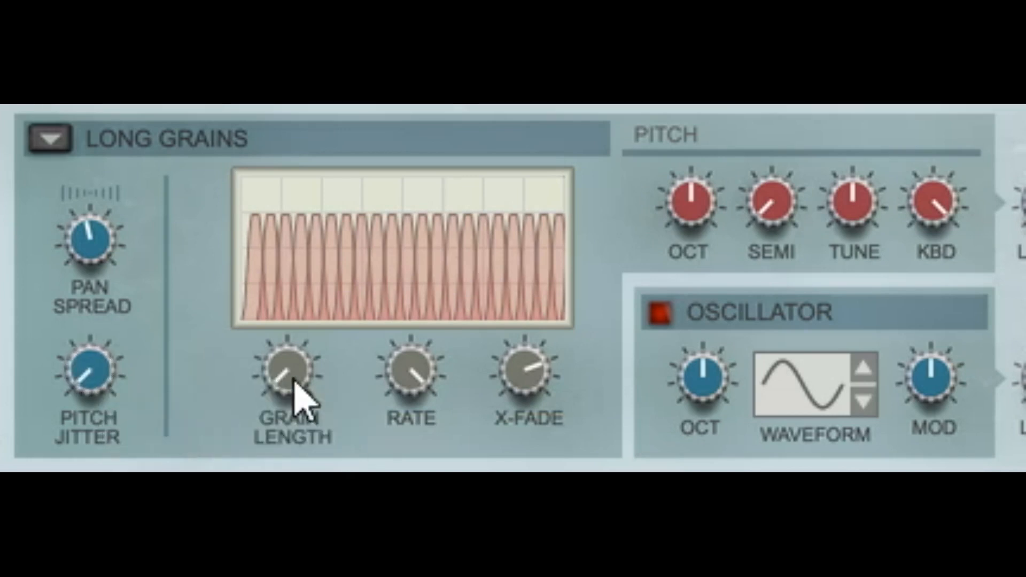
{"action": "left_click_drag", "start_coordinate": [300, 378], "coordinate": [314, 462]}
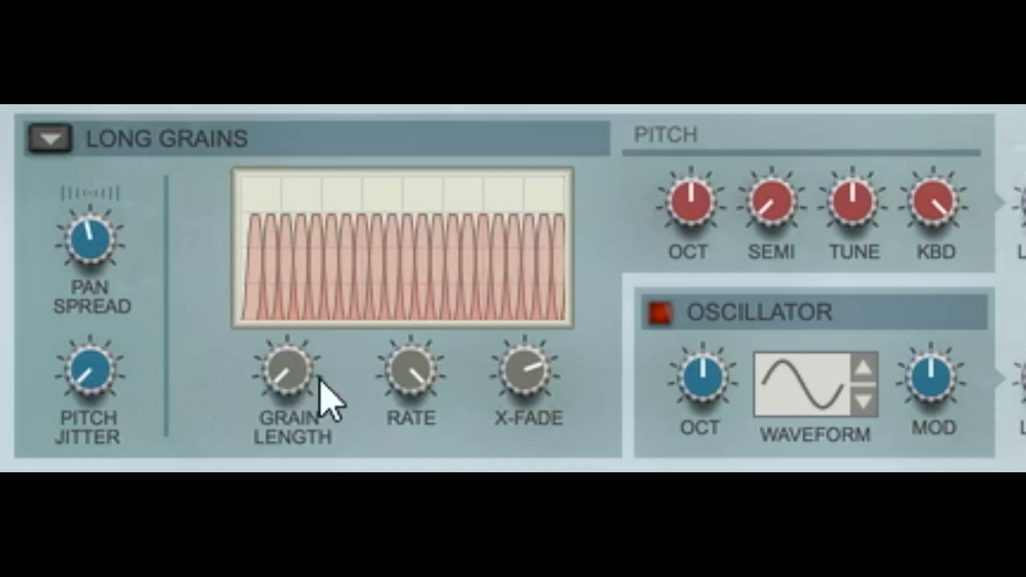
- Raise the Long Grains Grain Length in stages to its maximum
{"action": "mouse_move", "coordinate": [303, 389]}
{"action": "left_click_drag", "start_coordinate": [304, 388], "coordinate": [401, 247]}
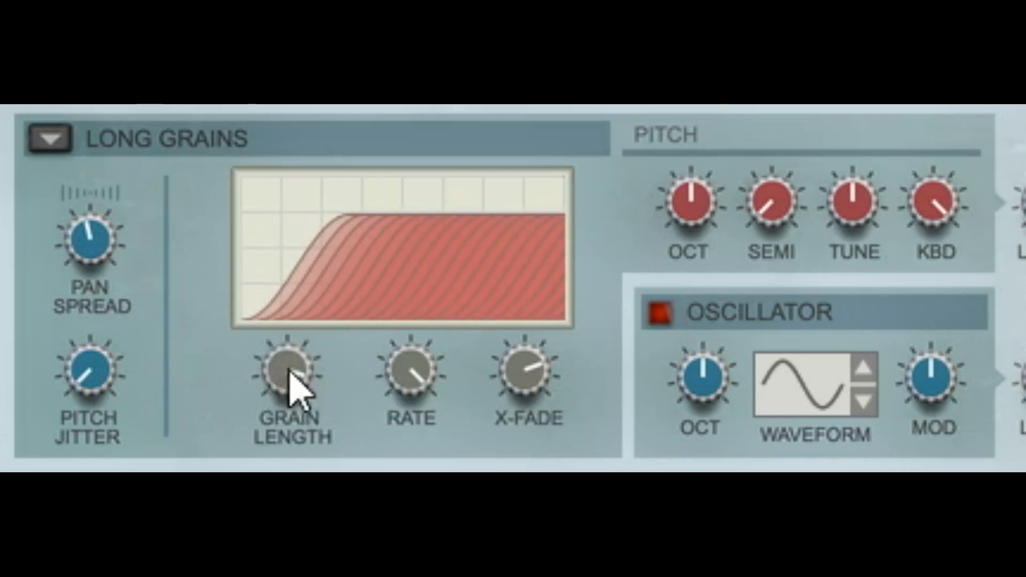
{"action": "left_click_drag", "start_coordinate": [297, 386], "coordinate": [342, 331]}
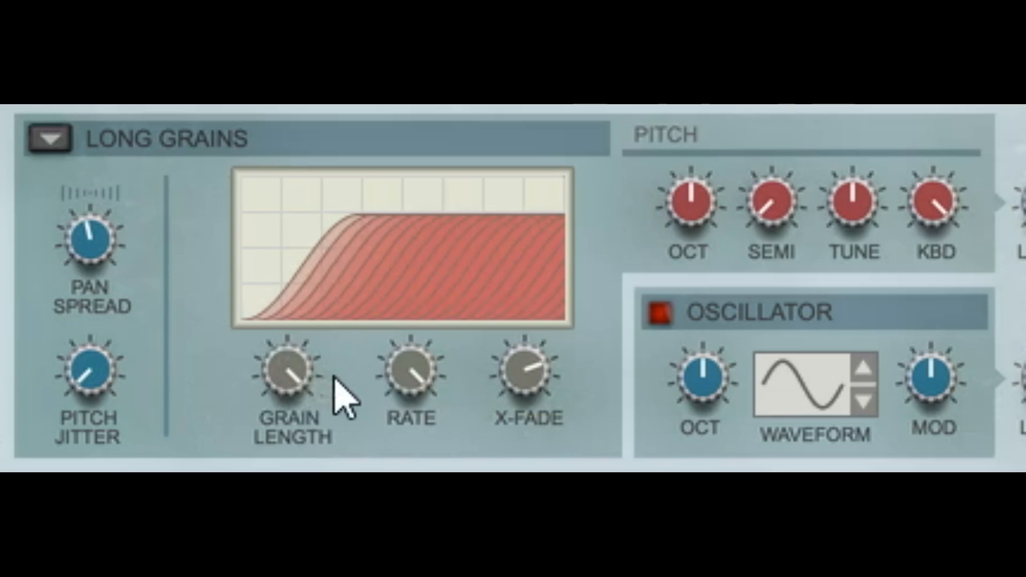
- Lower the grain Rate in stages to 25.0% and reduce Grain Length to about its midpoint
{"action": "left_click_drag", "start_coordinate": [403, 407], "coordinate": [403, 374]}
{"action": "mouse_move", "coordinate": [434, 475]}
{"action": "left_mouse_down"}
{"action": "mouse_move", "coordinate": [433, 569]}
{"action": "mouse_move", "coordinate": [433, 453]}
{"action": "mouse_move", "coordinate": [435, 516]}
{"action": "mouse_move", "coordinate": [442, 465]}
{"action": "left_mouse_up"}
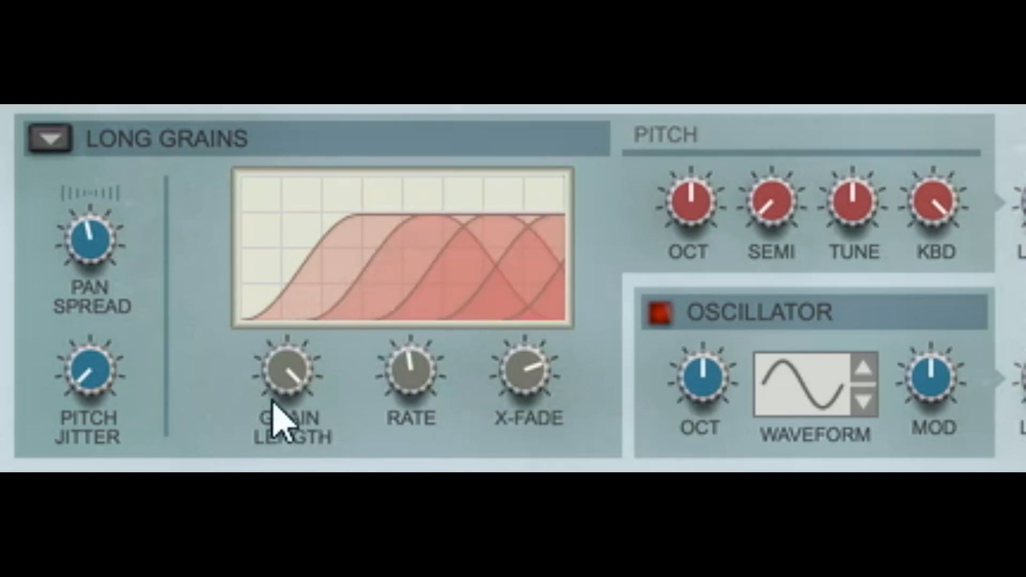
{"action": "left_click_drag", "start_coordinate": [290, 389], "coordinate": [318, 457]}
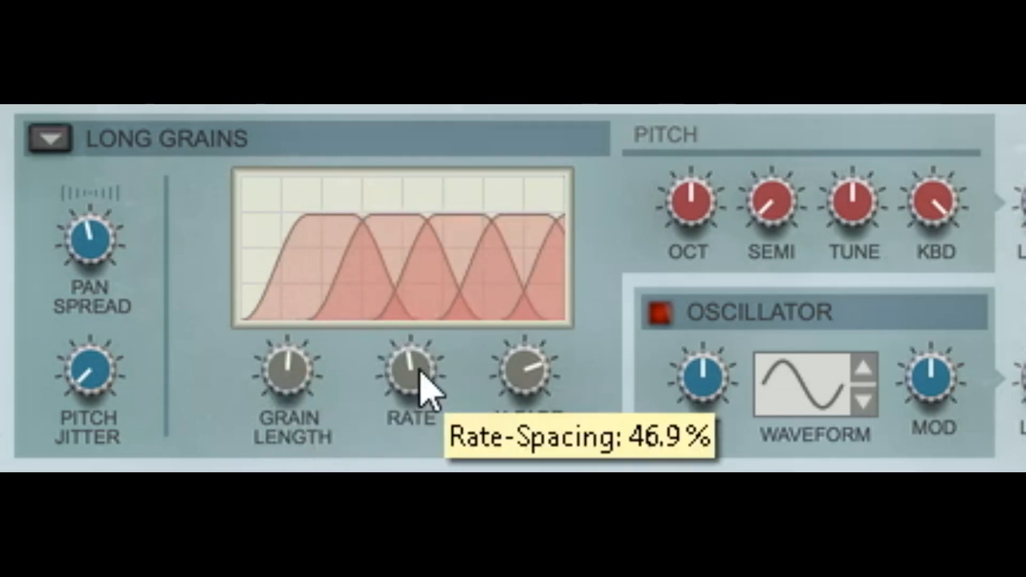
{"action": "left_click_drag", "start_coordinate": [418, 374], "coordinate": [413, 404]}
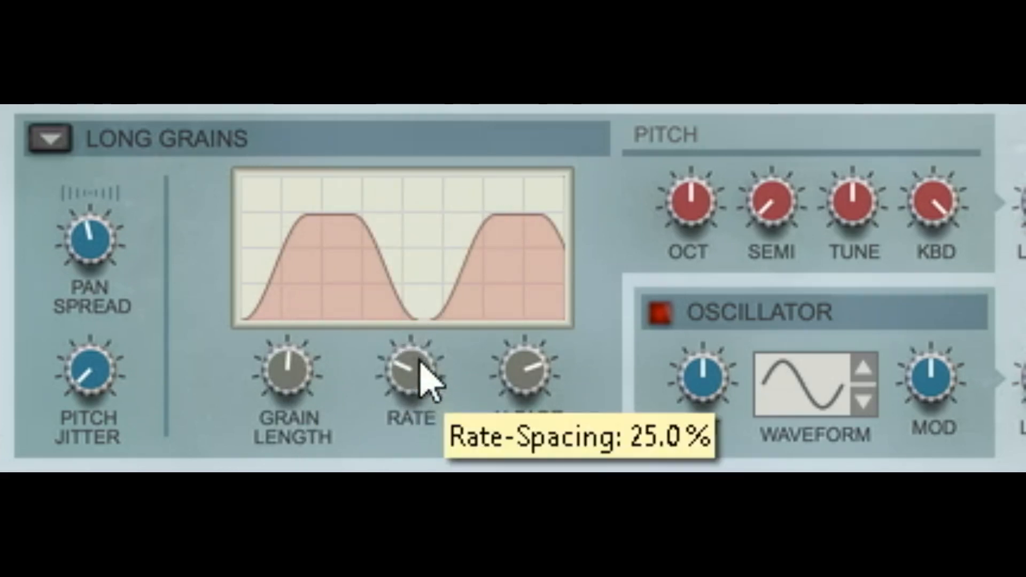
- Try Grain Length at maximum, return it to about its midpoint, and raise Rate to 82.8%
{"action": "left_click_drag", "start_coordinate": [321, 411], "coordinate": [374, 352]}
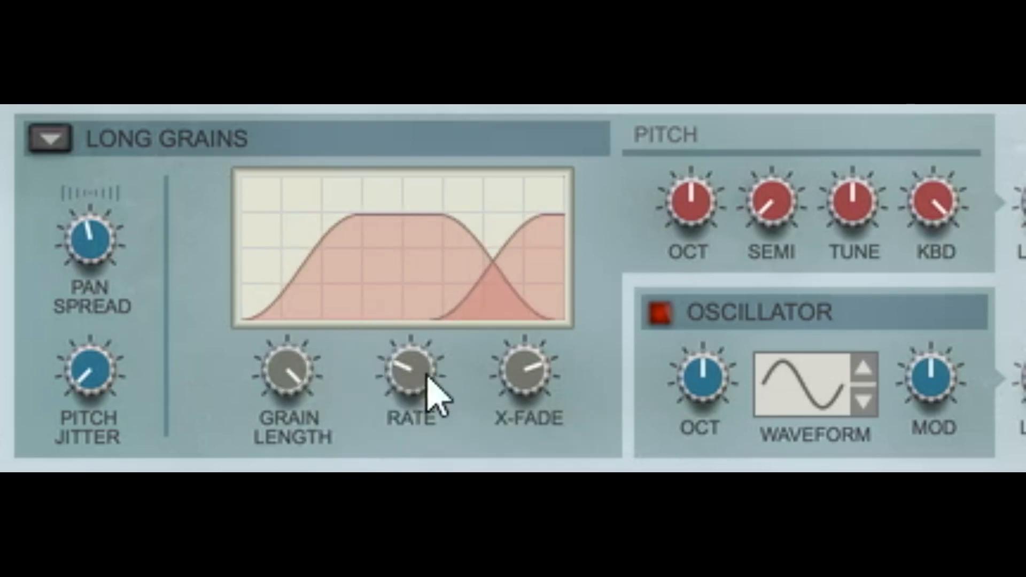
{"action": "left_click_drag", "start_coordinate": [302, 390], "coordinate": [318, 461]}
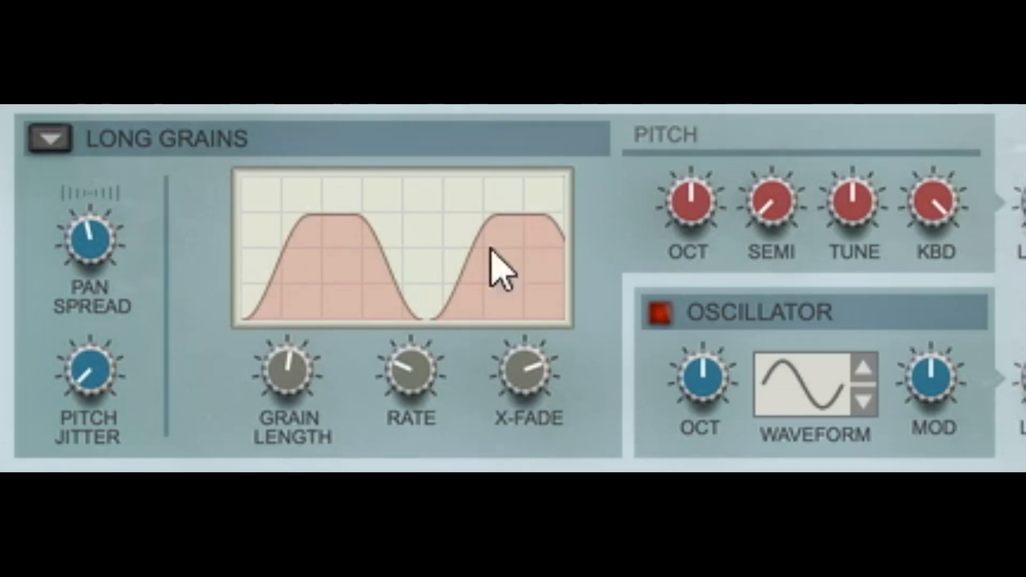
{"action": "left_click_drag", "start_coordinate": [419, 374], "coordinate": [479, 316]}
{"action": "left_click_drag", "start_coordinate": [404, 365], "coordinate": [422, 347]}
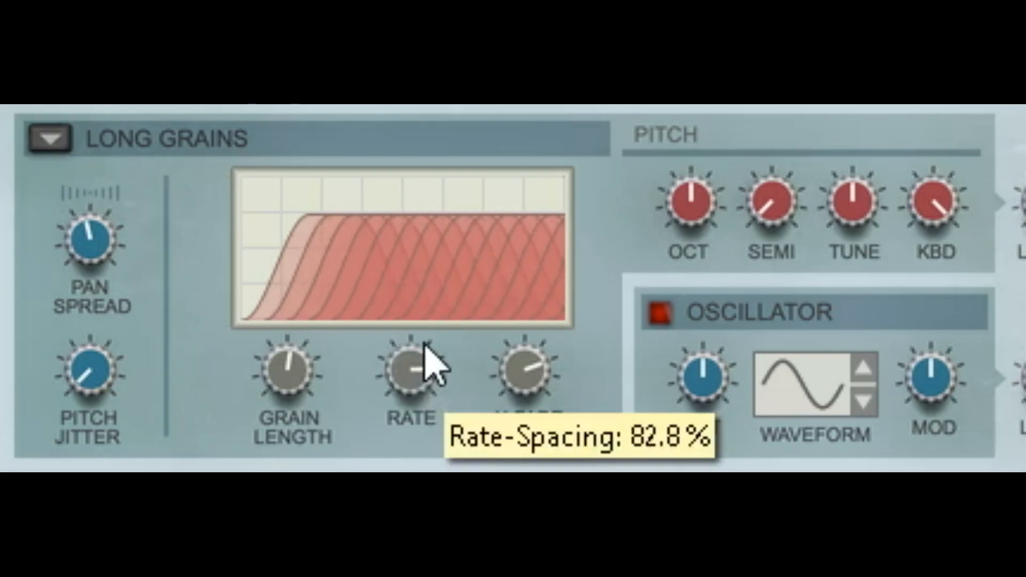
- Set Grain Length to minimum and lower Rate in stages to minimum
{"action": "left_click_drag", "start_coordinate": [316, 373], "coordinate": [304, 470]}
{"action": "left_click_drag", "start_coordinate": [427, 363], "coordinate": [447, 453]}
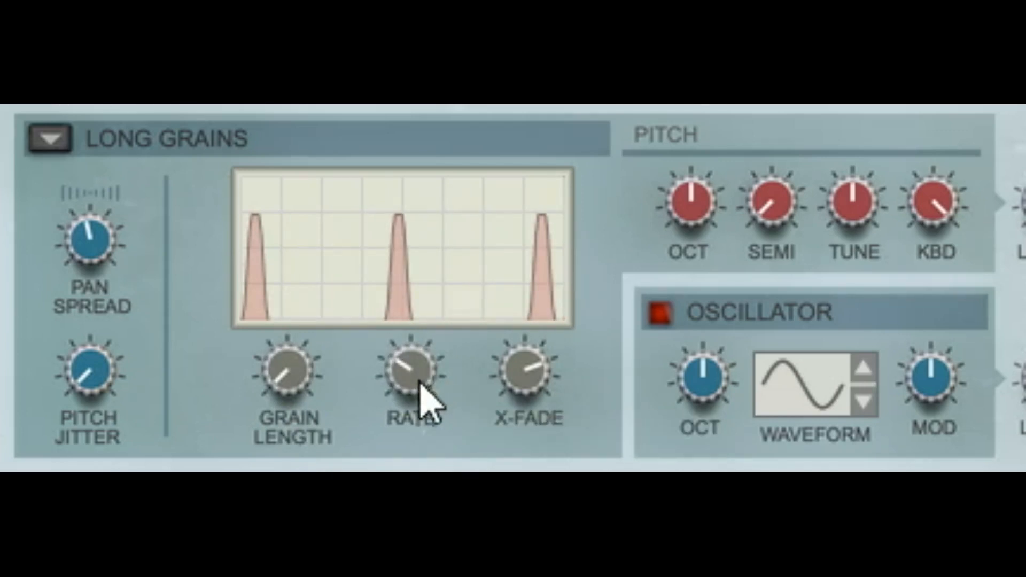
{"action": "left_click_drag", "start_coordinate": [419, 394], "coordinate": [453, 463]}
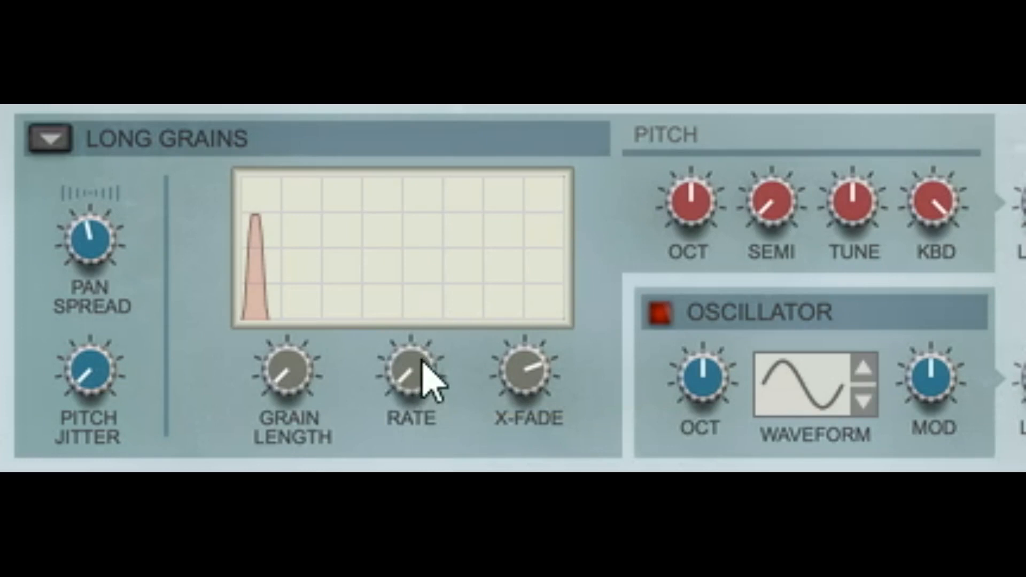
- Raise Rate in stages to 65.6% and increase Grain Length to just above its midpoint
{"action": "left_click_drag", "start_coordinate": [422, 369], "coordinate": [438, 310]}
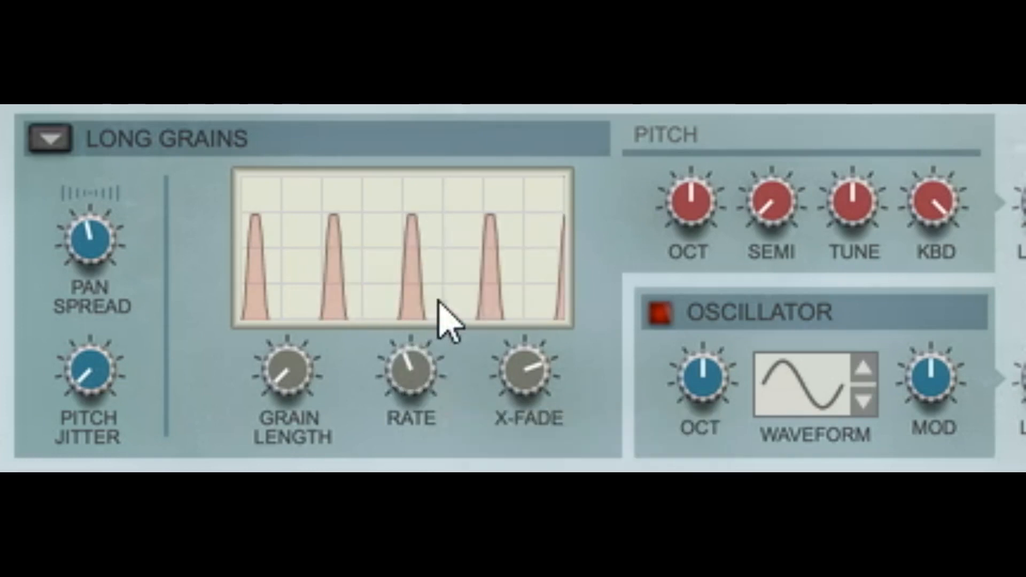
{"action": "left_click_drag", "start_coordinate": [428, 360], "coordinate": [431, 345]}
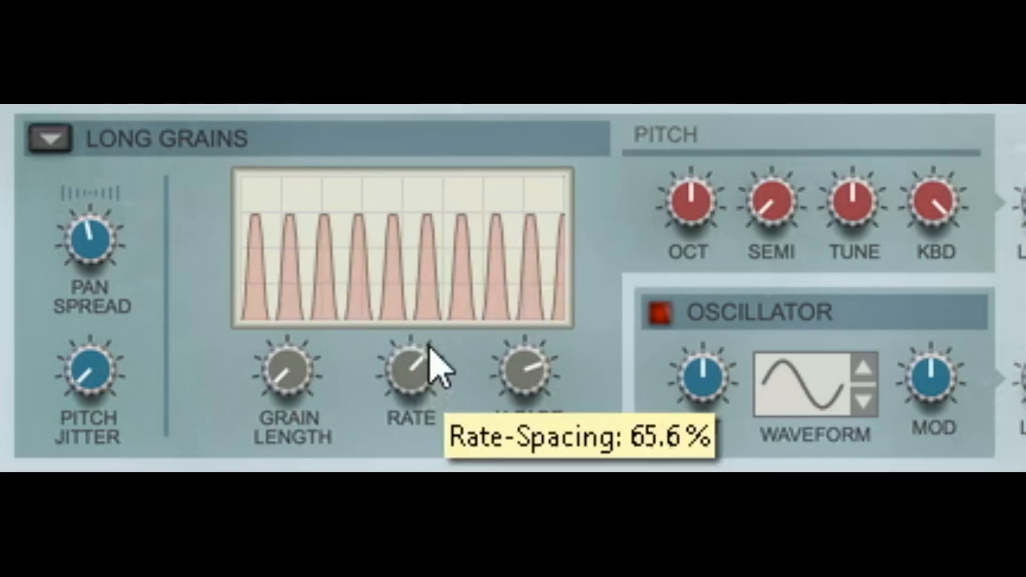
{"action": "left_click_drag", "start_coordinate": [305, 369], "coordinate": [346, 292]}
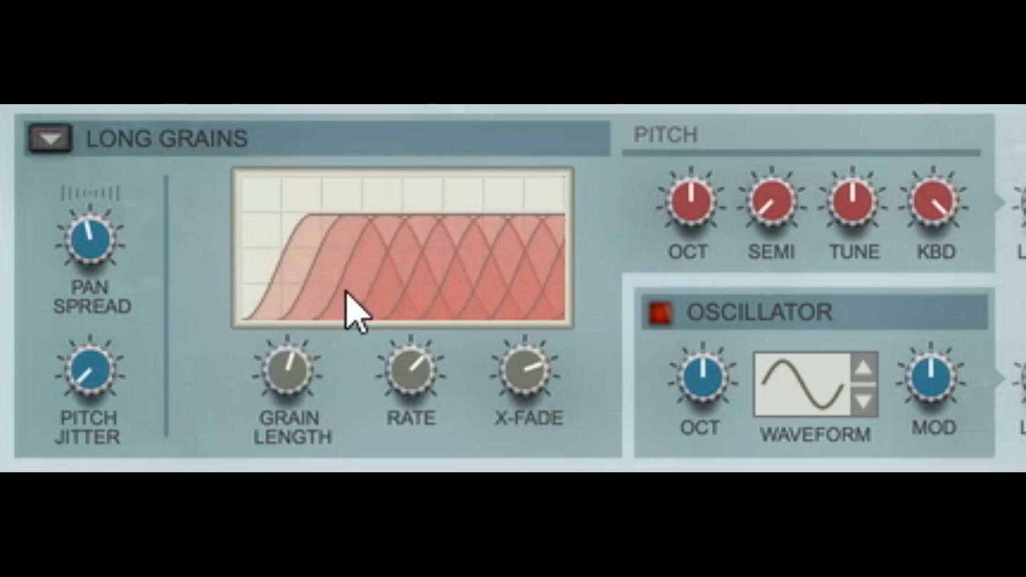
- Set Grain Length to 34.4%, raising Rate to near maximum and bringing it back to just above its midpoint
{"action": "left_click_drag", "start_coordinate": [412, 371], "coordinate": [422, 344]}
{"action": "left_click_drag", "start_coordinate": [327, 367], "coordinate": [323, 390]}
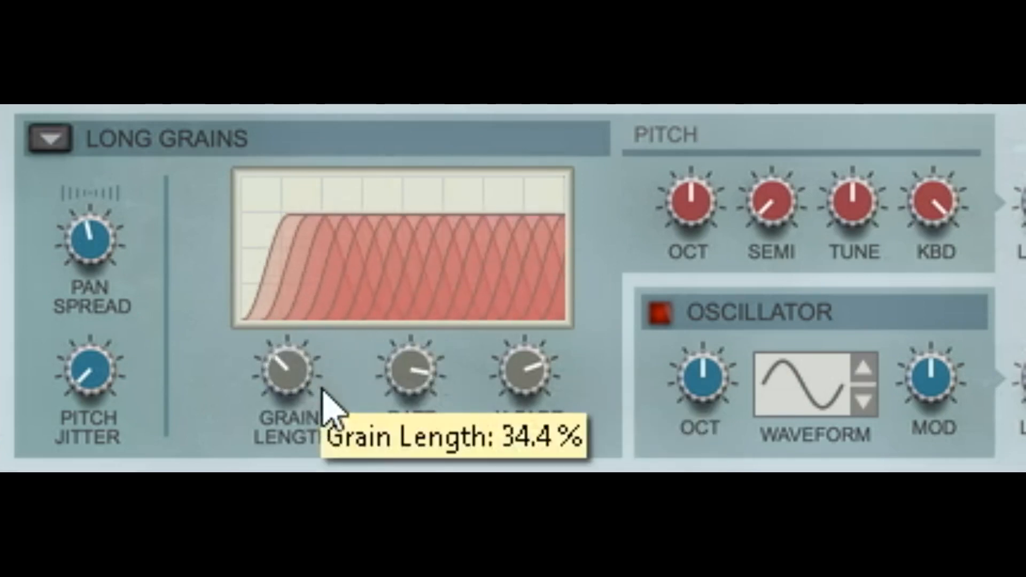
{"action": "mouse_move", "coordinate": [411, 390]}
{"action": "left_mouse_down"}
{"action": "mouse_move", "coordinate": [435, 403]}
{"action": "mouse_move", "coordinate": [432, 424]}
{"action": "left_mouse_up"}
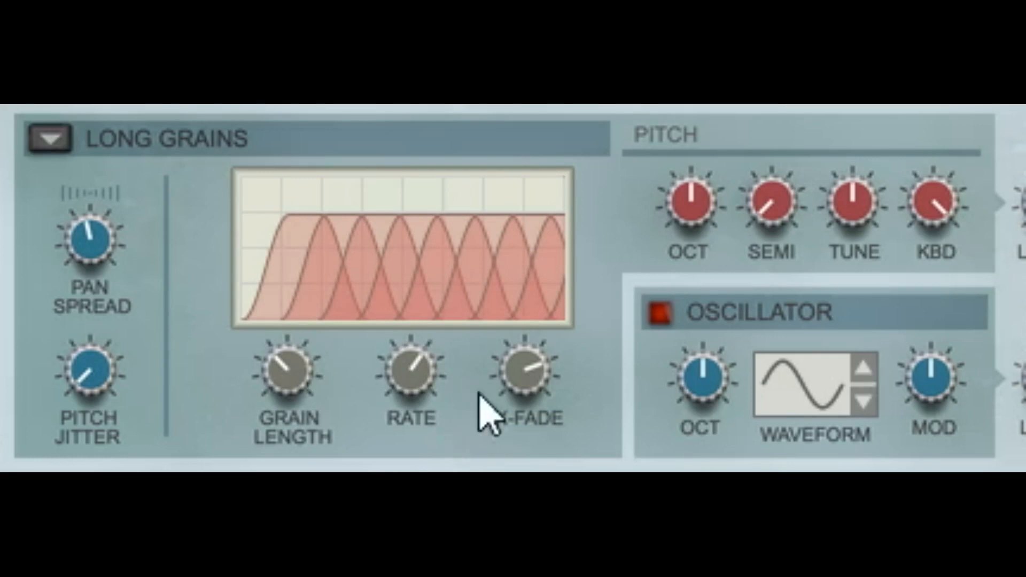
- Set X-Fade and Grain Length to minimum, trying Rate at 31.2% and at 100%
{"action": "left_click_drag", "start_coordinate": [522, 384], "coordinate": [497, 355]}
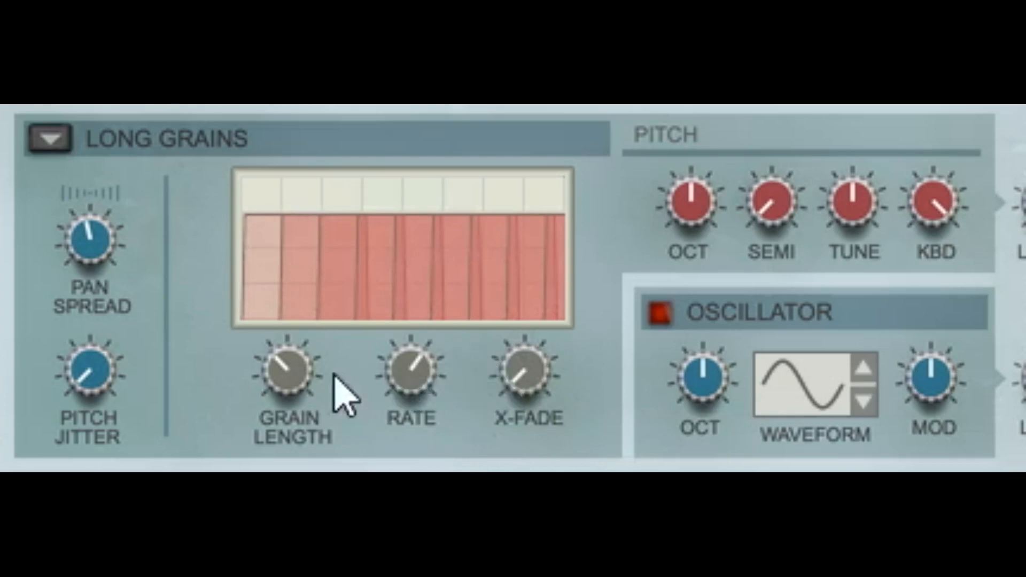
{"action": "left_click_drag", "start_coordinate": [313, 412], "coordinate": [304, 458]}
{"action": "left_click_drag", "start_coordinate": [431, 401], "coordinate": [448, 419]}
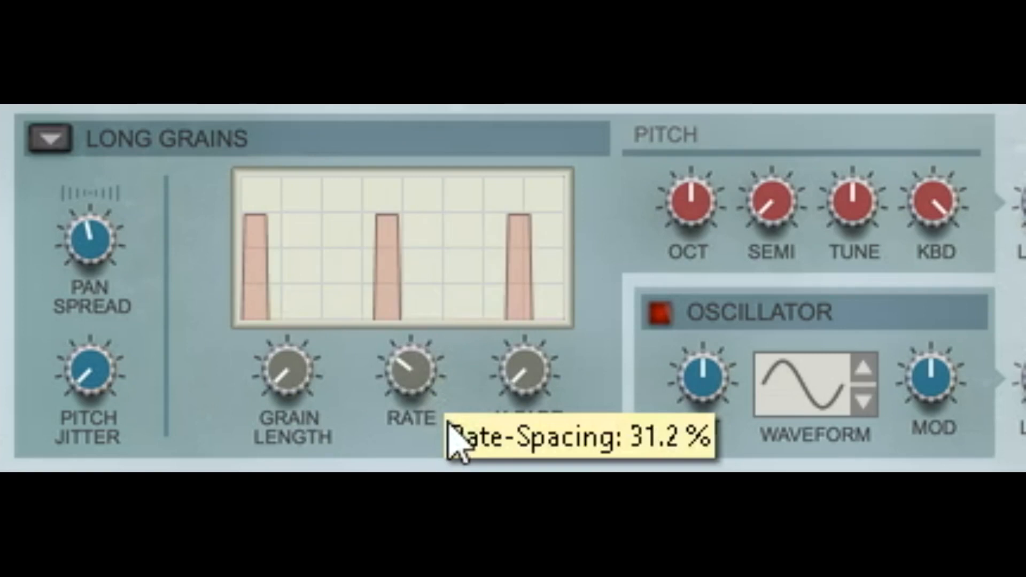
{"action": "left_click_drag", "start_coordinate": [419, 378], "coordinate": [486, 252]}
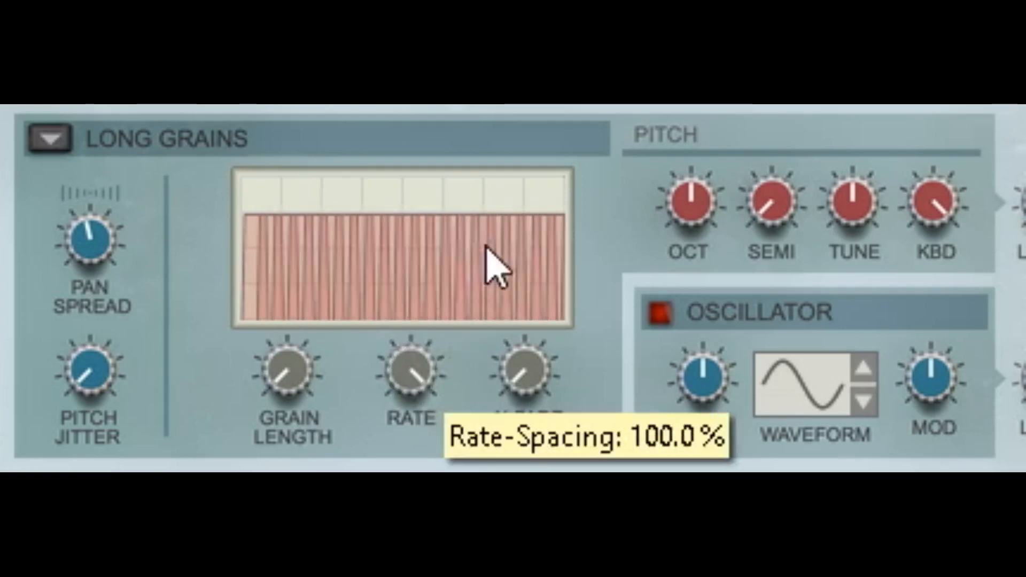
- Set X-Fade to maximum and Grain Length to its midpoint, lowering Rate and raising it slightly again to about 70%
{"action": "left_click_drag", "start_coordinate": [508, 386], "coordinate": [581, 235]}
{"action": "left_click_drag", "start_coordinate": [424, 383], "coordinate": [417, 441]}
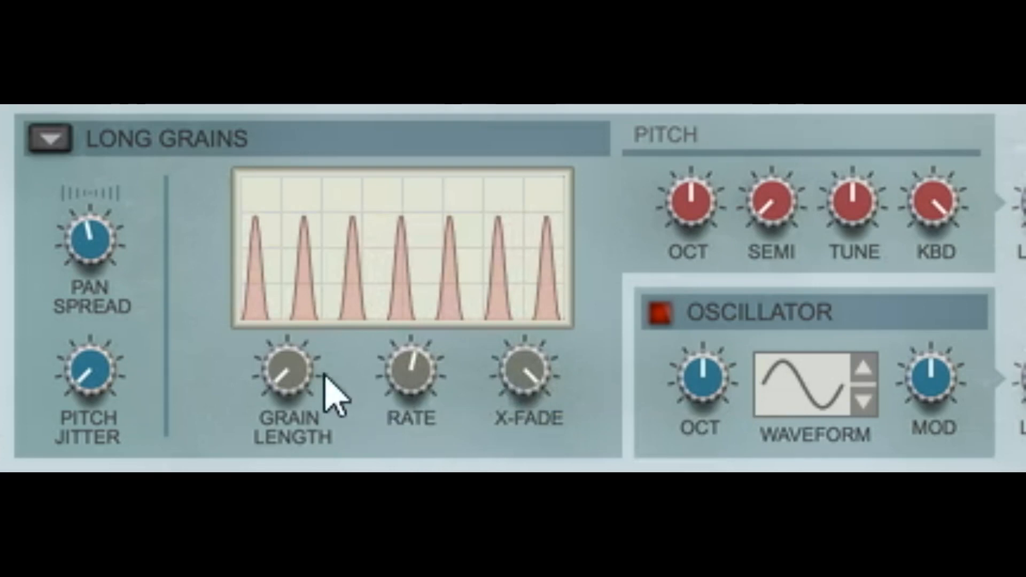
{"action": "mouse_move", "coordinate": [293, 358]}
{"action": "left_click_drag", "start_coordinate": [293, 357], "coordinate": [389, 276]}
{"action": "left_click_drag", "start_coordinate": [409, 374], "coordinate": [411, 346]}
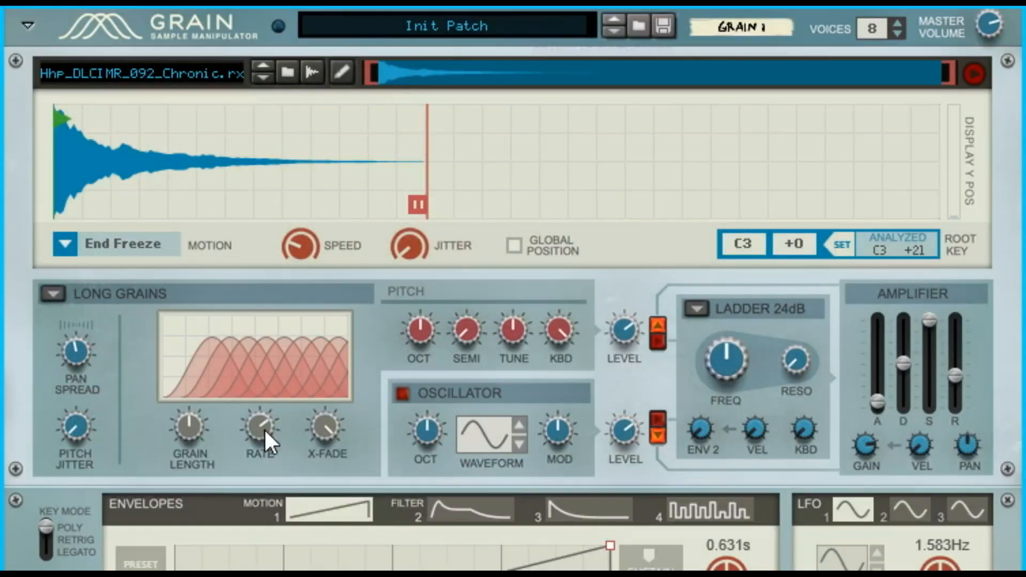
- Reduce X-Fade to 65.6% and keep Grain Length at about its midpoint
{"action": "right_click", "coordinate": [264, 428]}
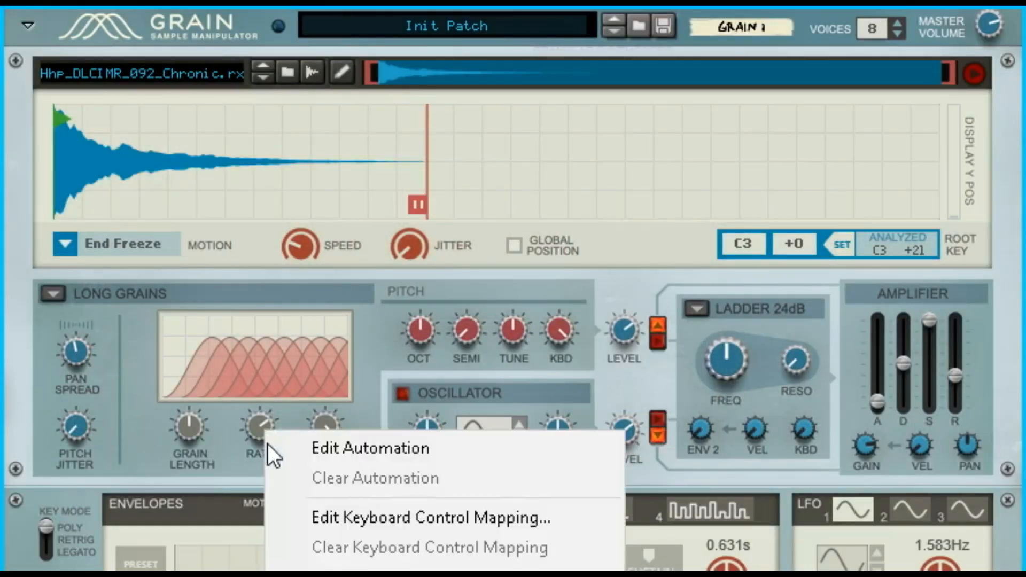
{"action": "left_click", "coordinate": [215, 412]}
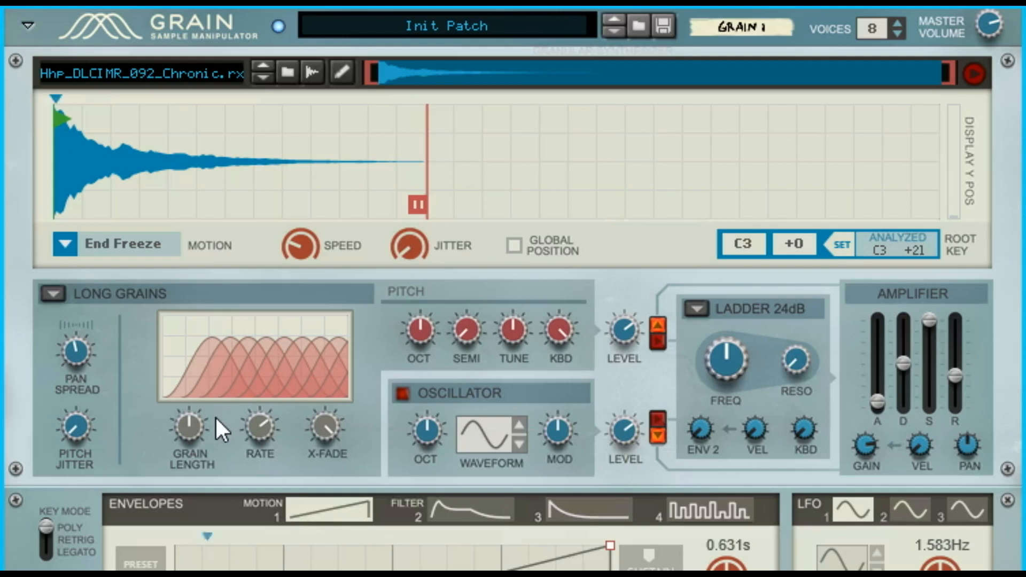
{"action": "left_click_drag", "start_coordinate": [325, 435], "coordinate": [329, 453]}
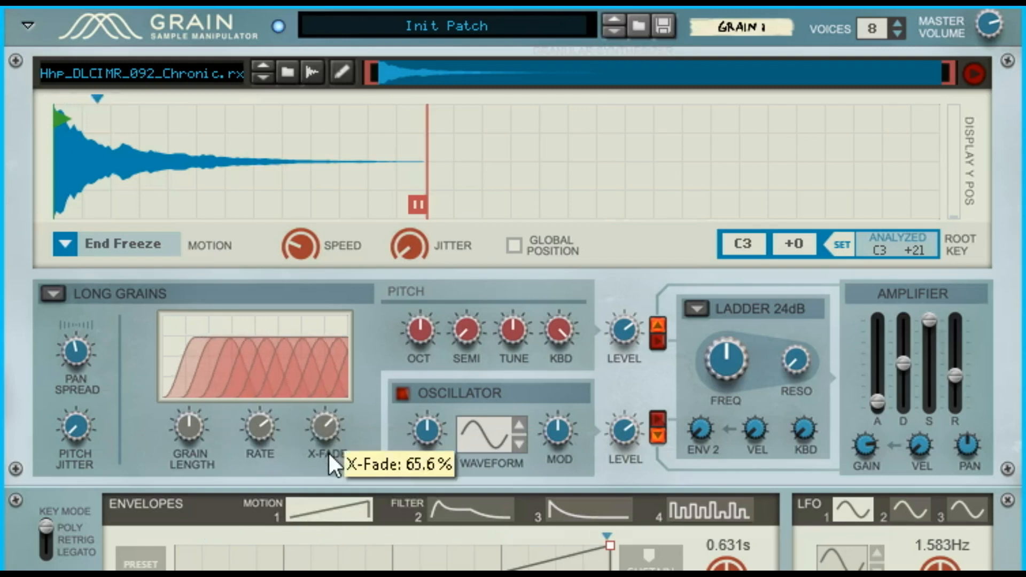
{"action": "mouse_move", "coordinate": [178, 436]}
{"action": "left_mouse_down"}
{"action": "mouse_move", "coordinate": [184, 459]}
{"action": "mouse_move", "coordinate": [197, 406]}
{"action": "mouse_move", "coordinate": [205, 414]}
{"action": "left_mouse_up"}
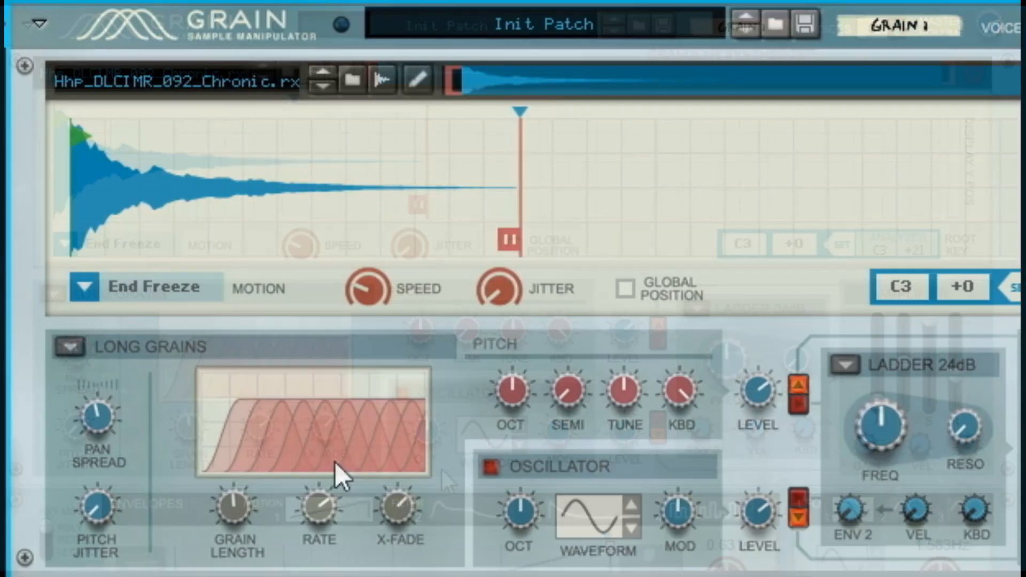
- Switch the playback engine to Tape and set Loop X-Fade to minimum
{"action": "left_click", "coordinate": [78, 351]}
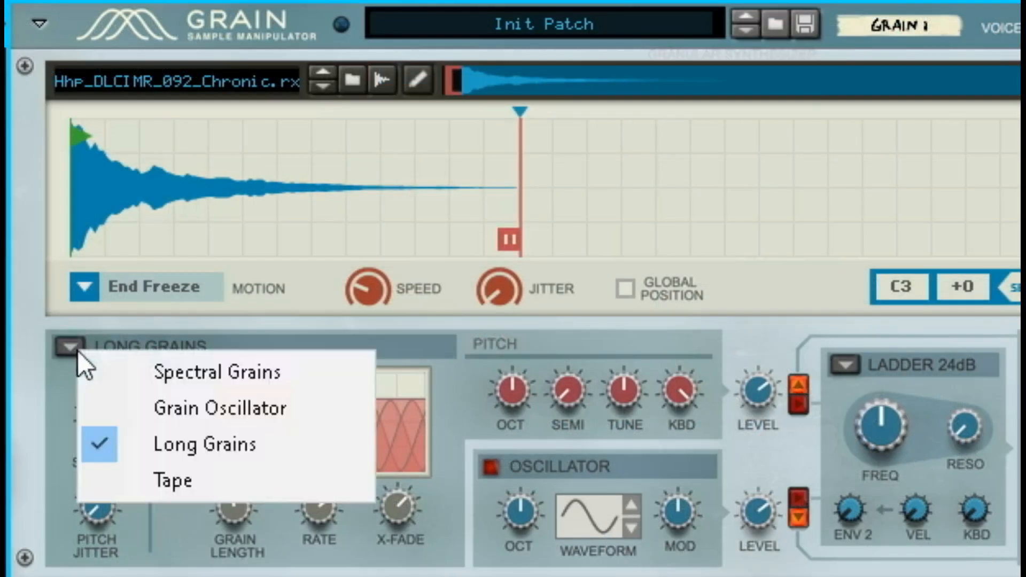
{"action": "left_click", "coordinate": [214, 480]}
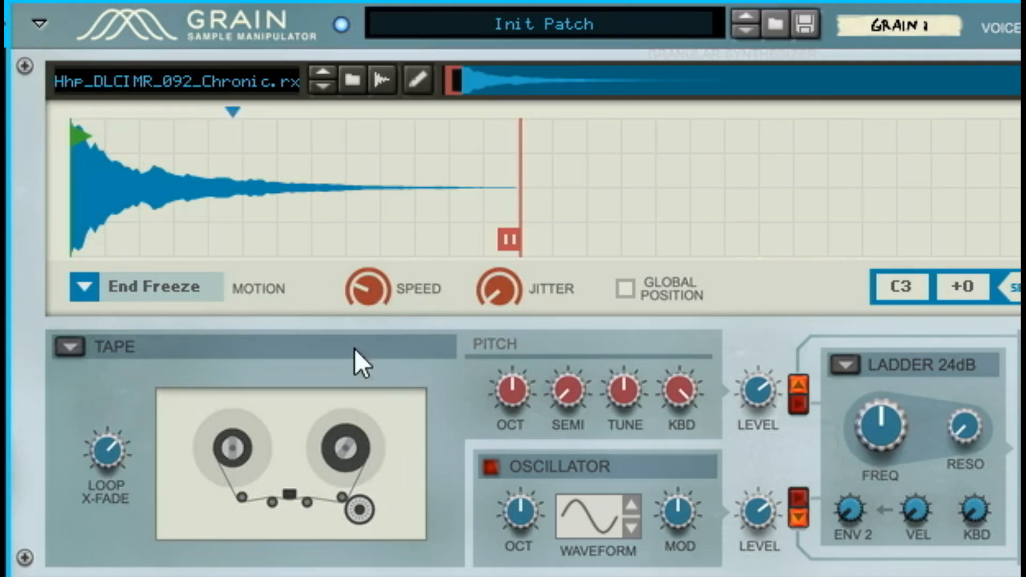
{"action": "left_click_drag", "start_coordinate": [119, 462], "coordinate": [143, 532]}
- Move the sample end marker to about a quarter of the waveform's length and set Motion to FW Loop after trying FW-BW Loop
{"action": "mouse_move", "coordinate": [512, 234]}
{"action": "left_mouse_down"}
{"action": "mouse_move", "coordinate": [514, 243]}
{"action": "mouse_move", "coordinate": [182, 271]}
{"action": "left_mouse_up"}
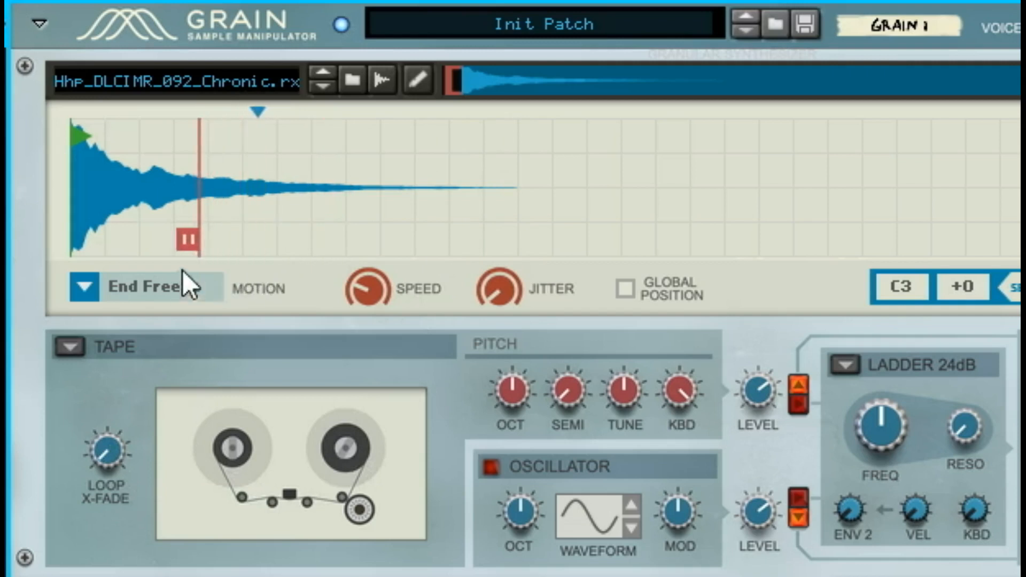
{"action": "left_click", "coordinate": [92, 287]}
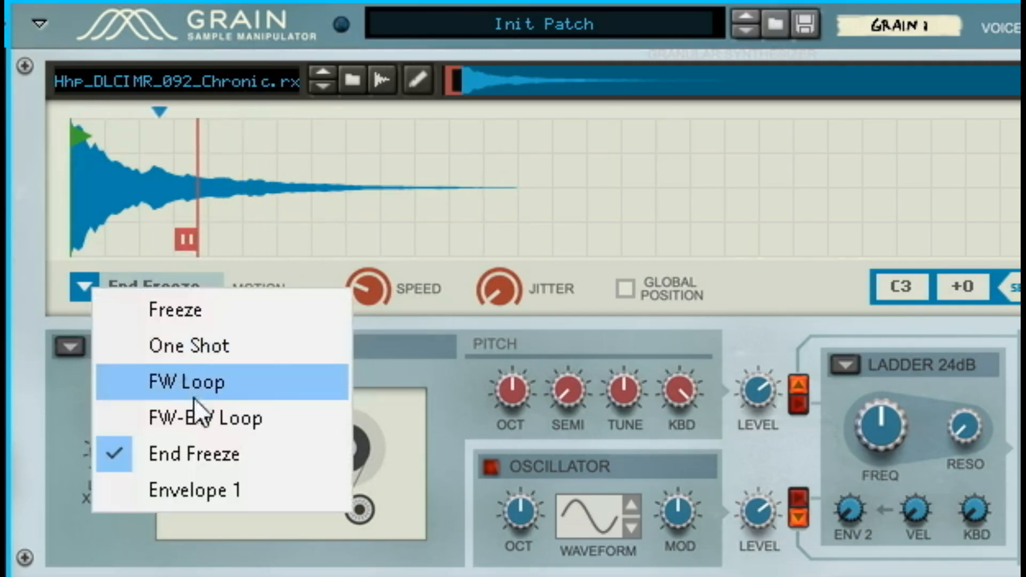
{"action": "left_click", "coordinate": [209, 425]}
{"action": "left_click", "coordinate": [102, 284]}
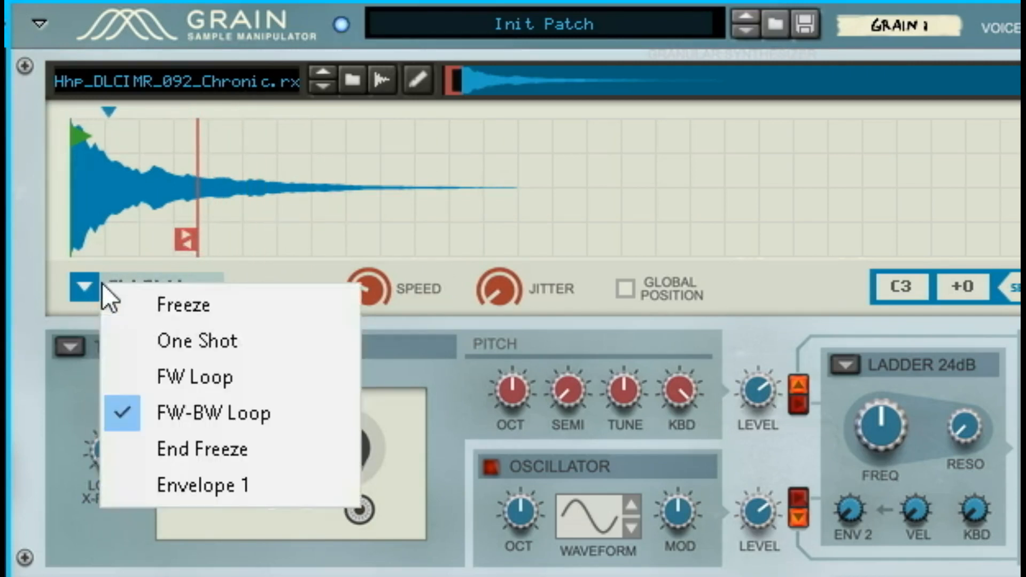
{"action": "left_click", "coordinate": [177, 376]}
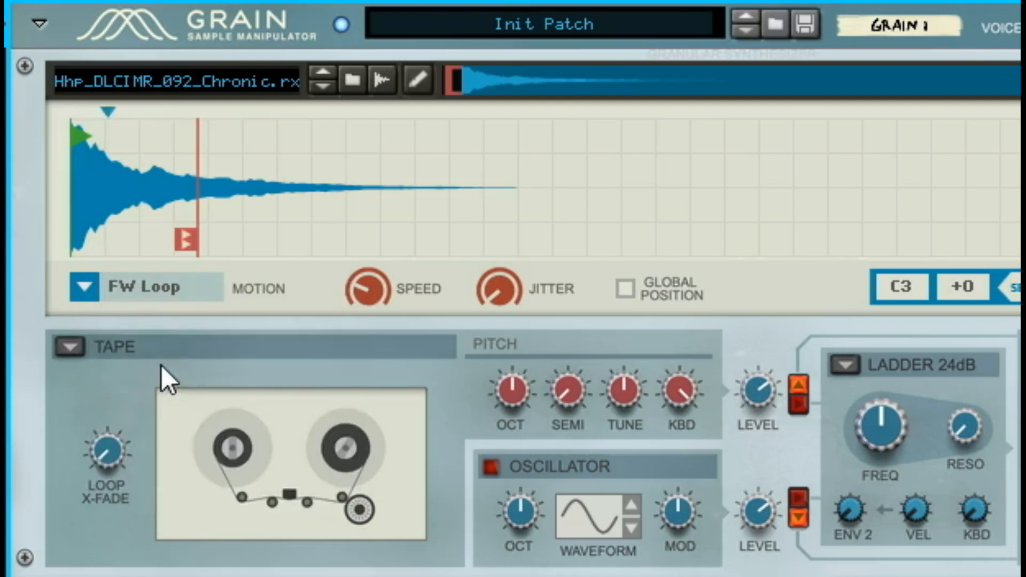
- Set Speed to 100% and Loop X-Fade to maximum, and enable Global Position
{"action": "left_click_drag", "start_coordinate": [370, 284], "coordinate": [393, 253]}
{"action": "left_click_drag", "start_coordinate": [113, 464], "coordinate": [168, 316]}
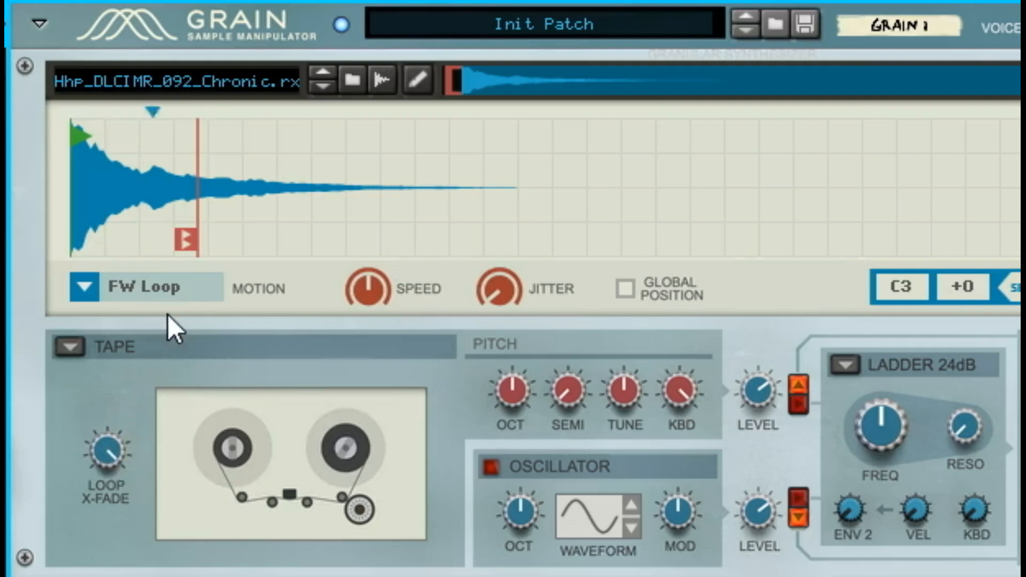
{"action": "left_click", "coordinate": [624, 289]}
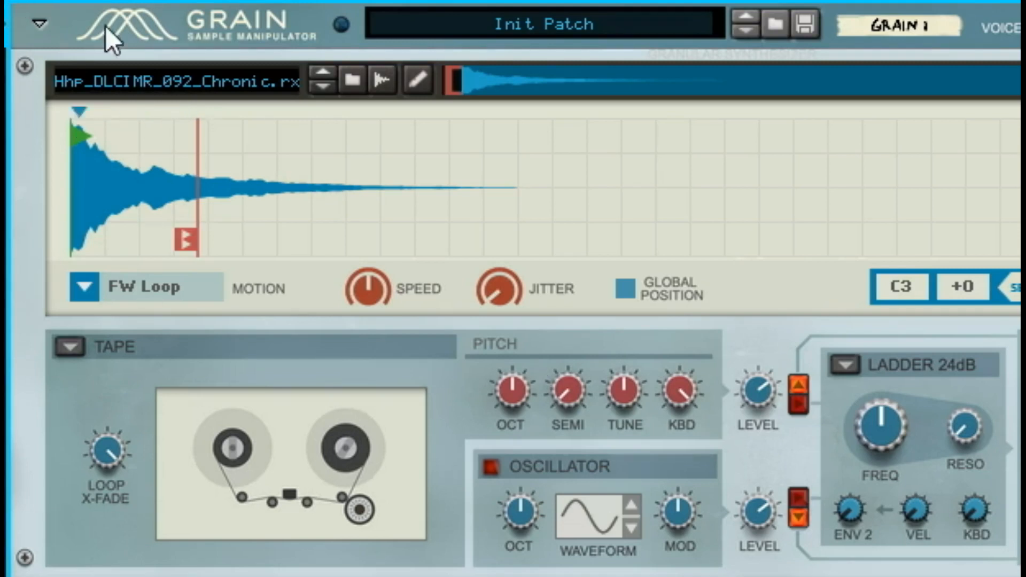
- Try Loop X-Fade at minimum, move the loop end slightly later, and set Loop X-Fade just below its midpoint with Global Position off
{"action": "left_click_drag", "start_coordinate": [111, 454], "coordinate": [174, 570]}
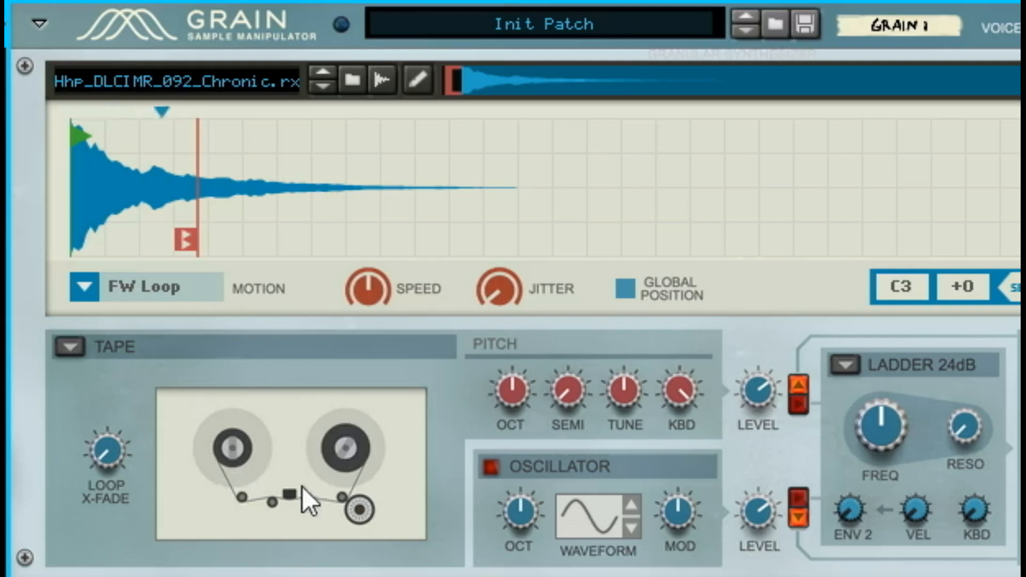
{"action": "mouse_move", "coordinate": [200, 253]}
{"action": "left_mouse_down"}
{"action": "mouse_move", "coordinate": [195, 239]}
{"action": "mouse_move", "coordinate": [245, 246]}
{"action": "left_mouse_up"}
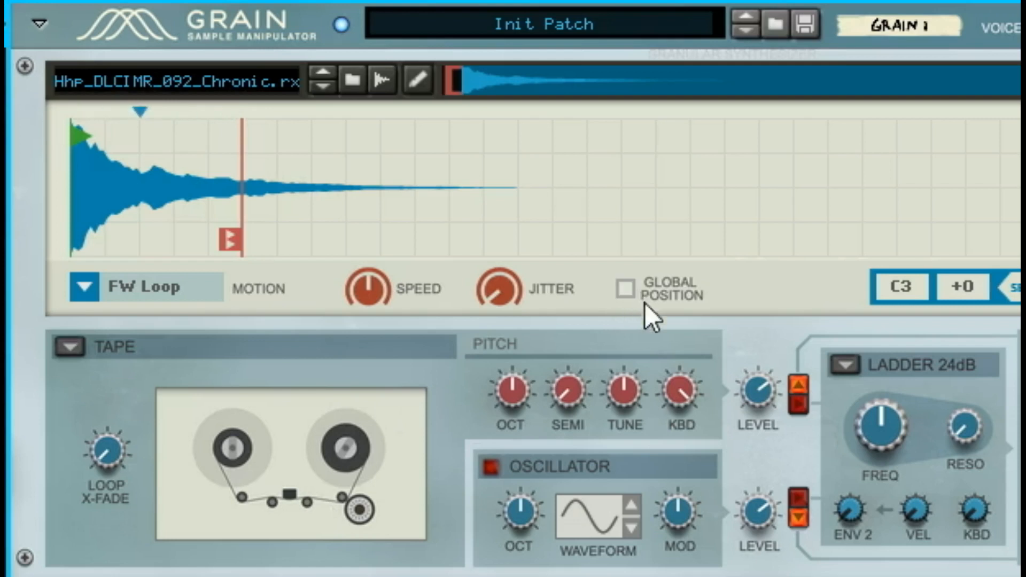
{"action": "left_click_drag", "start_coordinate": [136, 467], "coordinate": [149, 412]}
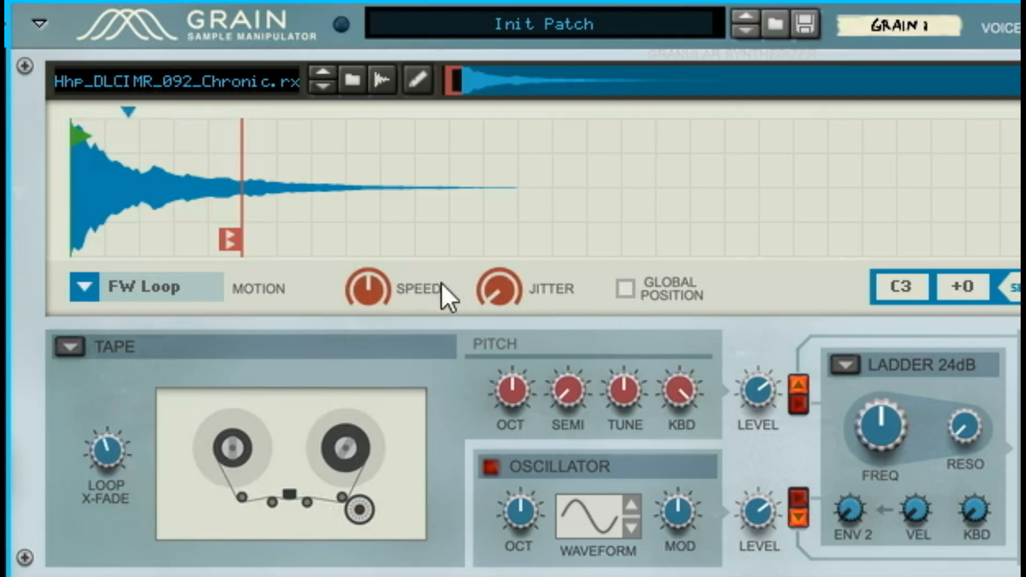
- Sweep the playback Speed down and up, returning it to 100%
{"action": "left_click_drag", "start_coordinate": [373, 290], "coordinate": [412, 348]}
{"action": "left_click_drag", "start_coordinate": [357, 293], "coordinate": [391, 238]}
{"action": "mouse_move", "coordinate": [374, 293]}
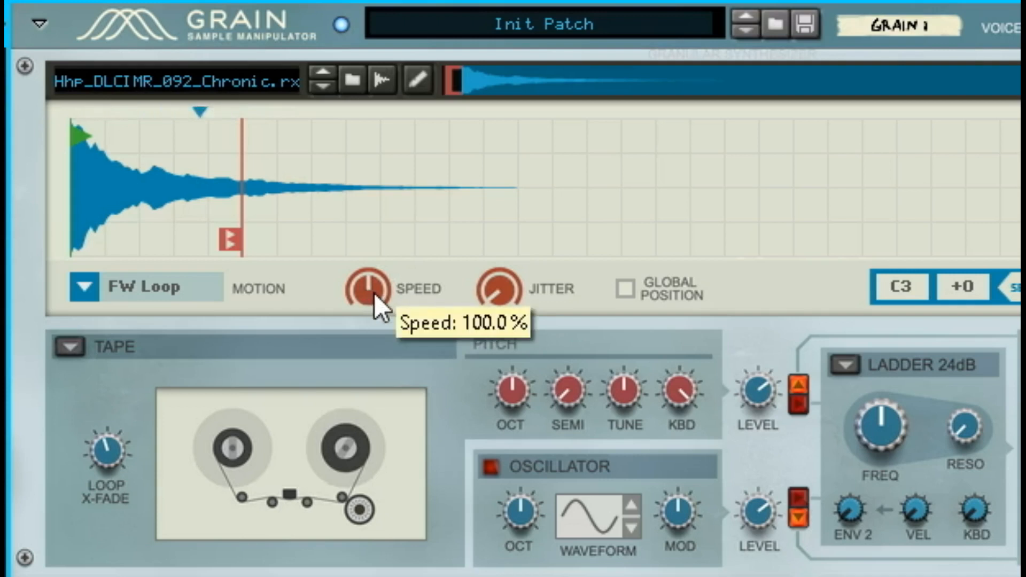
{"action": "mouse_move", "coordinate": [374, 294]}
{"action": "left_mouse_down"}
{"action": "mouse_move", "coordinate": [374, 385]}
{"action": "mouse_move", "coordinate": [379, 283]}
{"action": "left_mouse_up"}
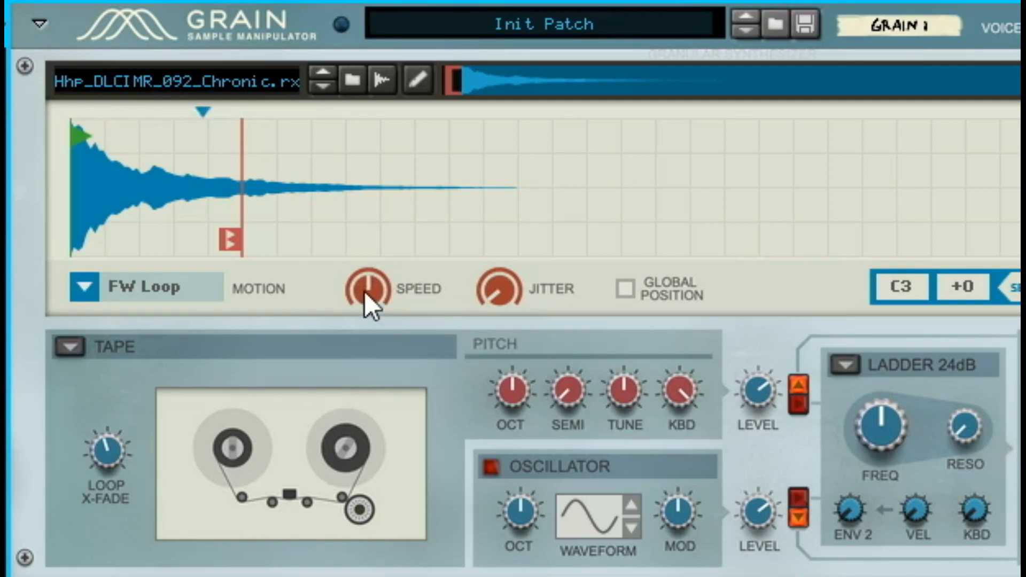
{"action": "mouse_move", "coordinate": [365, 291]}
{"action": "left_mouse_down"}
{"action": "mouse_move", "coordinate": [368, 362]}
{"action": "mouse_move", "coordinate": [380, 293]}
{"action": "mouse_move", "coordinate": [390, 358]}
{"action": "mouse_move", "coordinate": [418, 283]}
{"action": "mouse_move", "coordinate": [417, 298]}
{"action": "mouse_move", "coordinate": [376, 322]}
{"action": "mouse_move", "coordinate": [405, 251]}
{"action": "mouse_move", "coordinate": [405, 274]}
{"action": "left_mouse_up"}
- Raise Jitter in stages to about two-thirds, lower Speed to about a quarter, and return Jitter to minimum
{"action": "left_click_drag", "start_coordinate": [492, 283], "coordinate": [534, 249]}
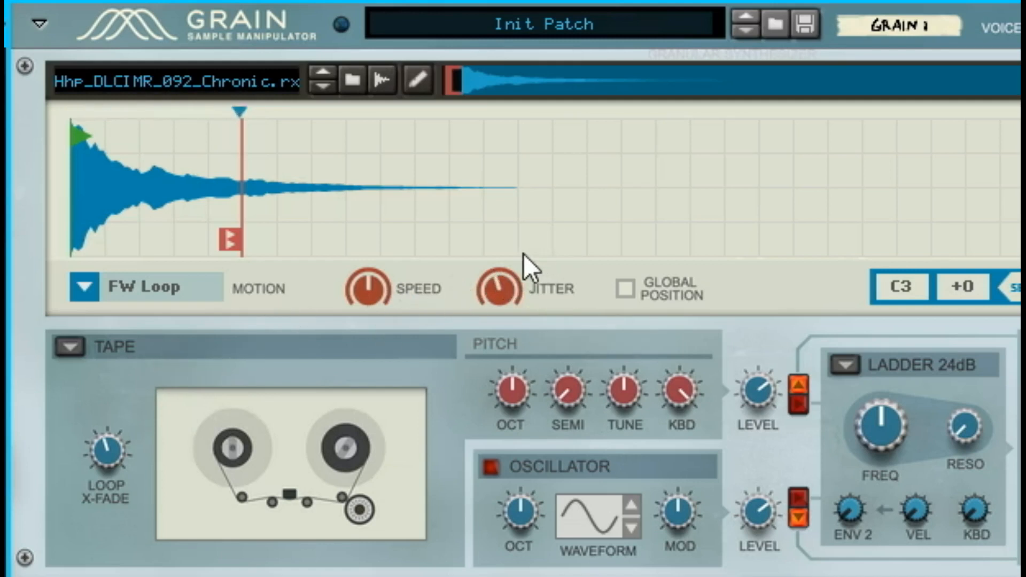
{"action": "left_click_drag", "start_coordinate": [505, 300], "coordinate": [528, 270]}
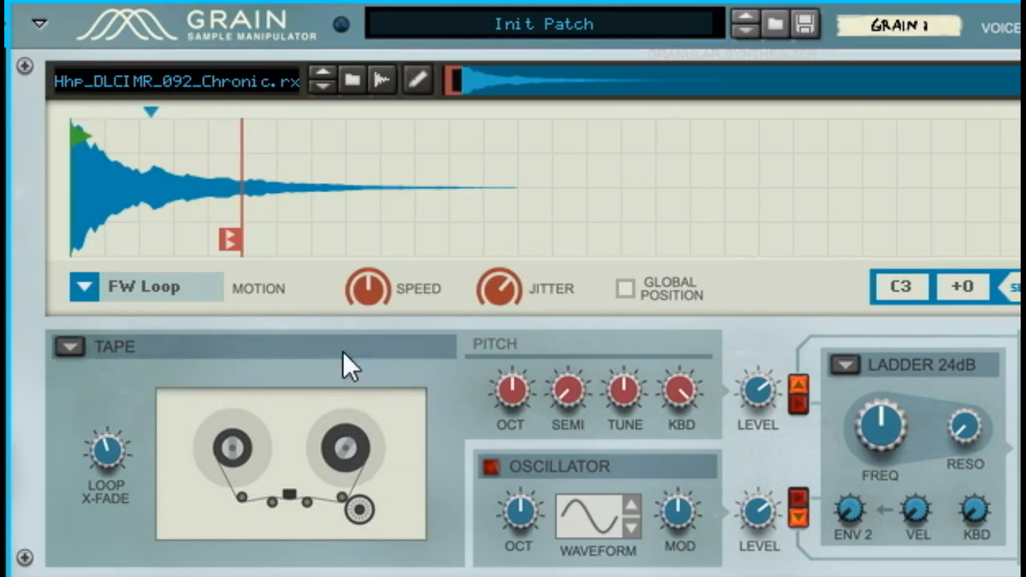
{"action": "left_click_drag", "start_coordinate": [385, 293], "coordinate": [386, 312]}
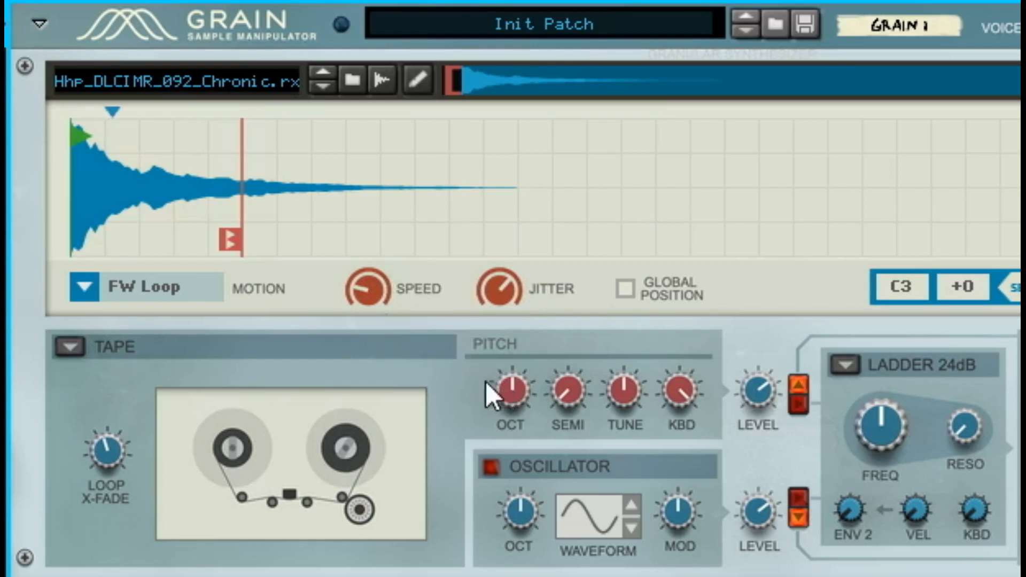
{"action": "left_click_drag", "start_coordinate": [502, 285], "coordinate": [499, 358]}
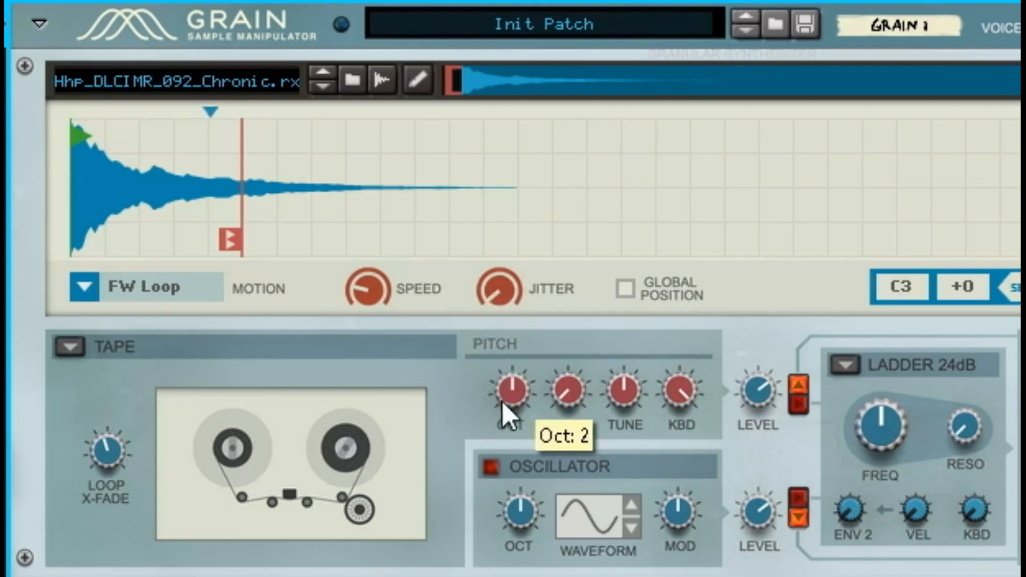
- Turn on the oscillator and step through its waveforms, returning to sine with the octave kept at 2
{"action": "left_click", "coordinate": [489, 468]}
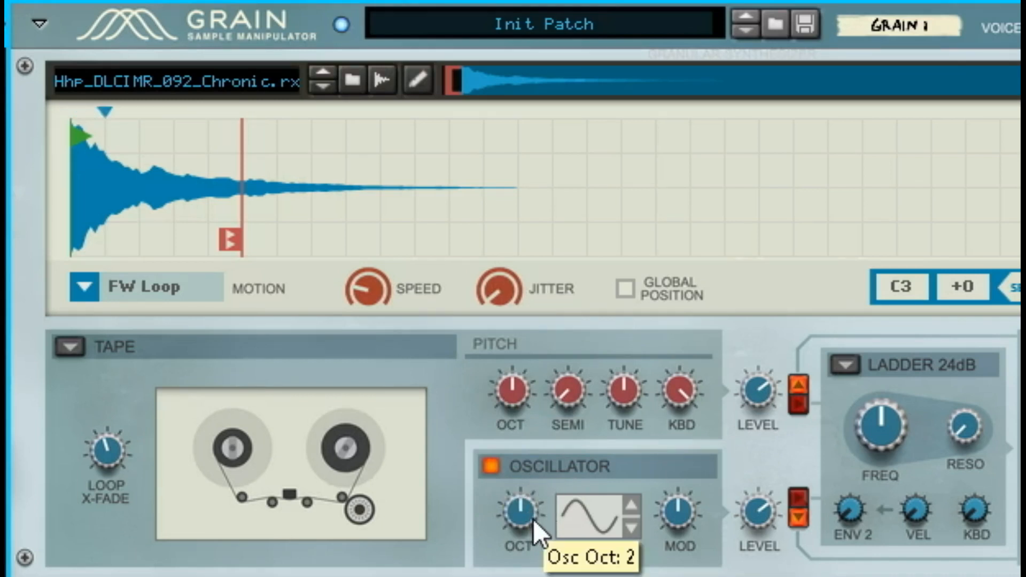
{"action": "mouse_move", "coordinate": [543, 492]}
{"action": "left_mouse_down"}
{"action": "mouse_move", "coordinate": [543, 532]}
{"action": "mouse_move", "coordinate": [544, 514]}
{"action": "left_mouse_up"}
{"action": "left_click", "coordinate": [635, 508]}
{"action": "left_click", "coordinate": [634, 508]}
{"action": "left_click", "coordinate": [634, 508]}
{"action": "left_click", "coordinate": [630, 530]}
{"action": "left_click", "coordinate": [630, 531]}
{"action": "left_click", "coordinate": [630, 531]}
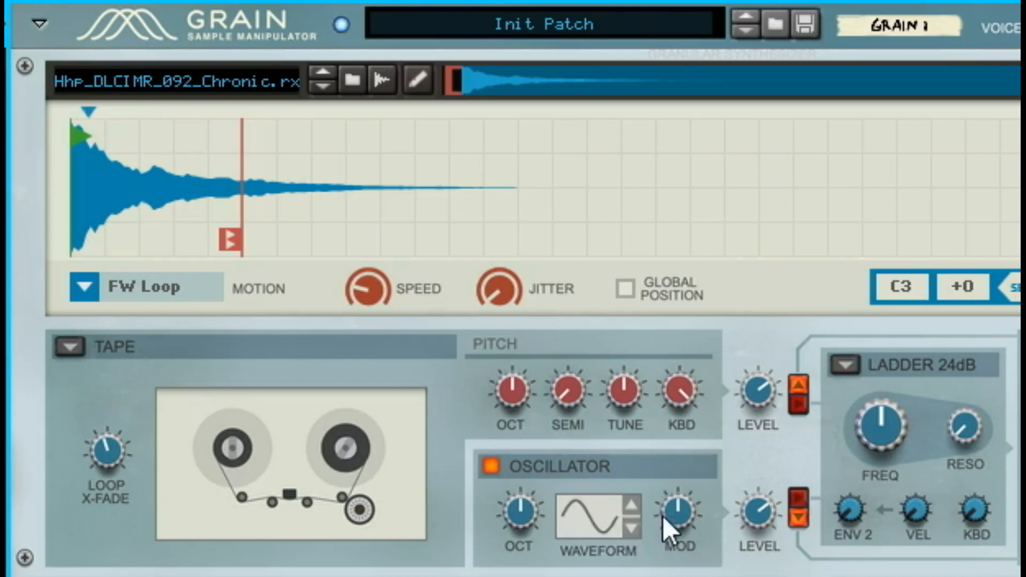
- Raise the oscillator's Mod with the sine waveform and lower it to about a quarter
{"action": "left_click_drag", "start_coordinate": [682, 535], "coordinate": [713, 505]}
{"action": "left_click_drag", "start_coordinate": [675, 512], "coordinate": [685, 546]}
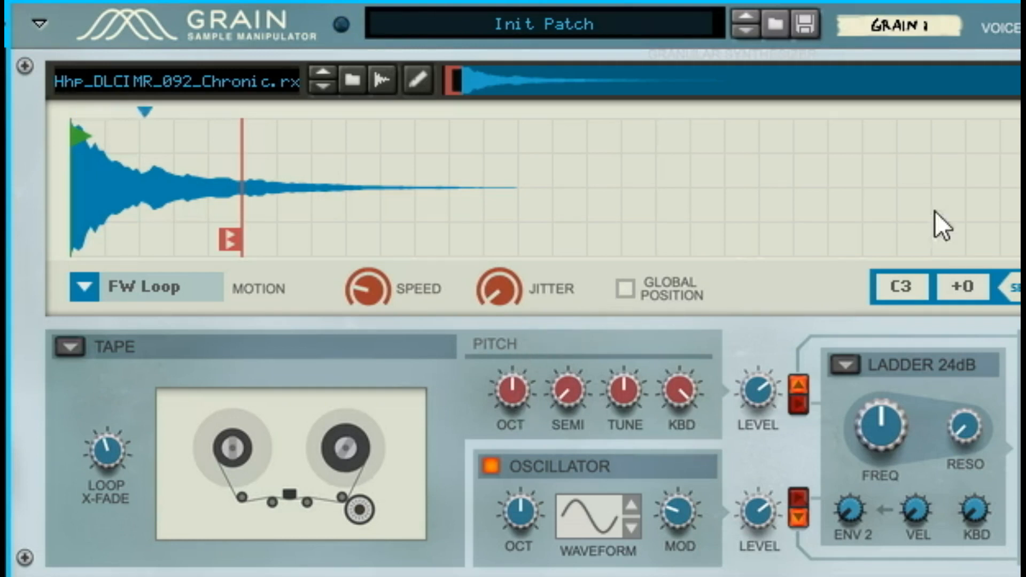
{"action": "left_click_drag", "start_coordinate": [591, 1], "coordinate": [562, 0]}
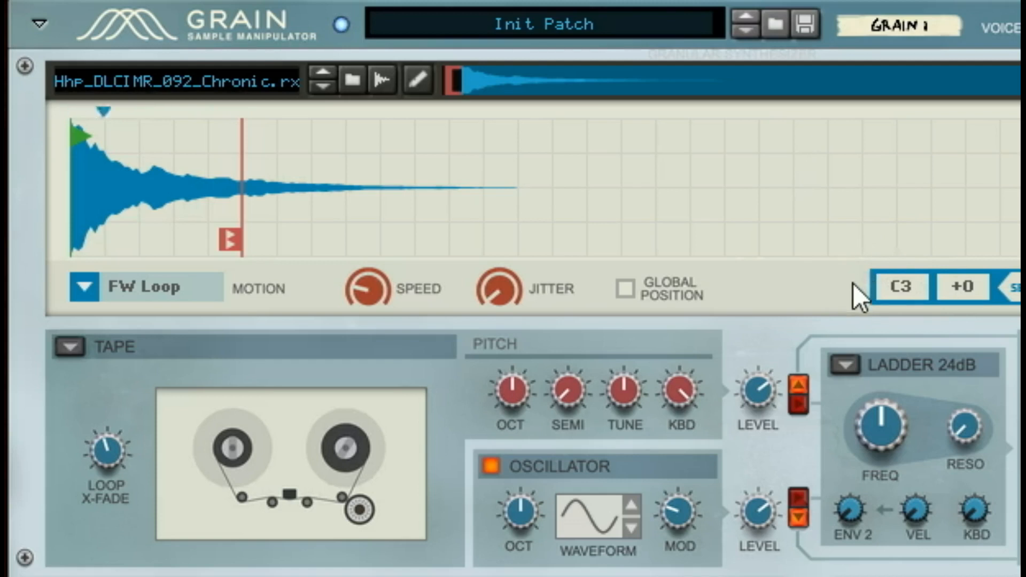
- Switch the oscillator to the sawtooth waveform and sweep its Mod up to about three-quarters and back down
{"action": "left_click", "coordinate": [630, 504]}
{"action": "left_click", "coordinate": [632, 505]}
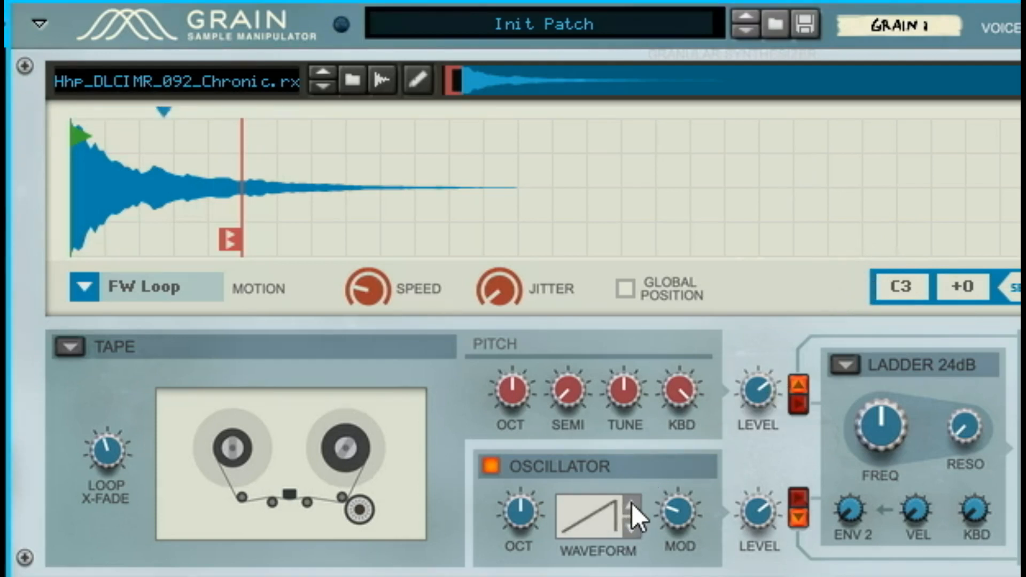
{"action": "mouse_move", "coordinate": [685, 509]}
{"action": "left_click_drag", "start_coordinate": [685, 508], "coordinate": [720, 452]}
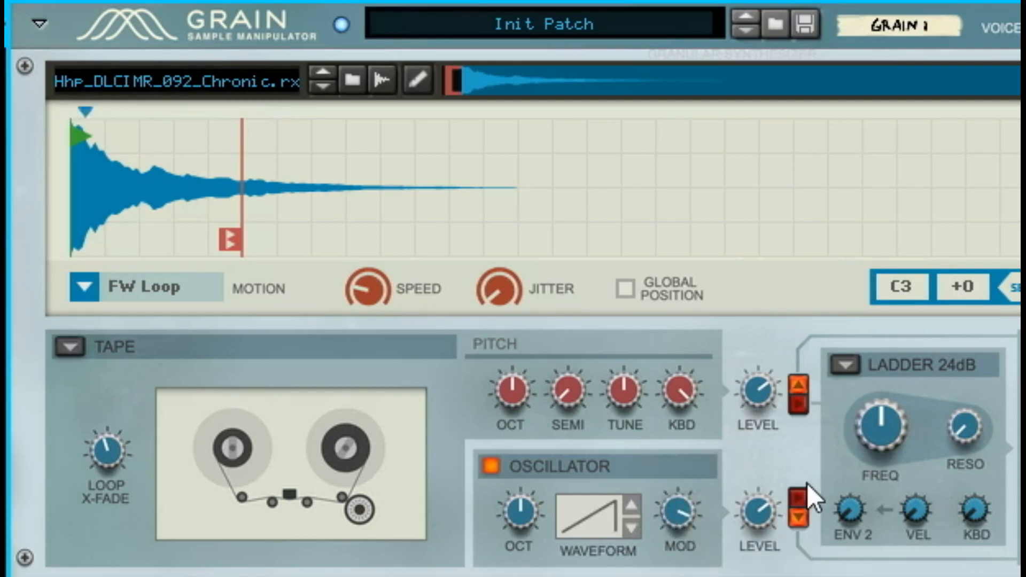
{"action": "left_click_drag", "start_coordinate": [683, 524], "coordinate": [686, 576]}
- Vary the oscillator's Mod on the sawtooth waveform in the Long Grains patch, ending at maximum
{"action": "right_click", "coordinate": [24, 247]}
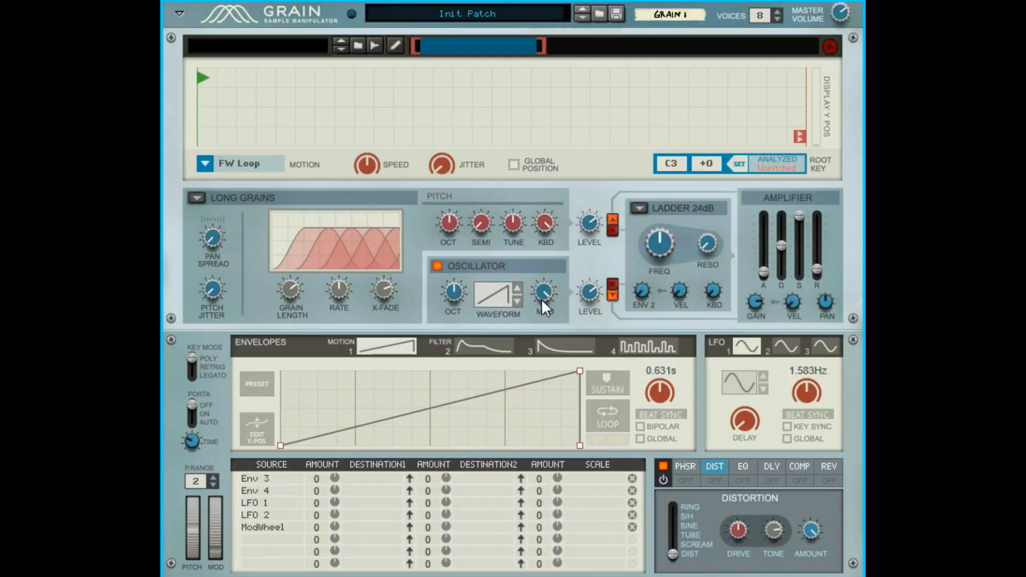
{"action": "left_click_drag", "start_coordinate": [535, 297], "coordinate": [623, 208]}
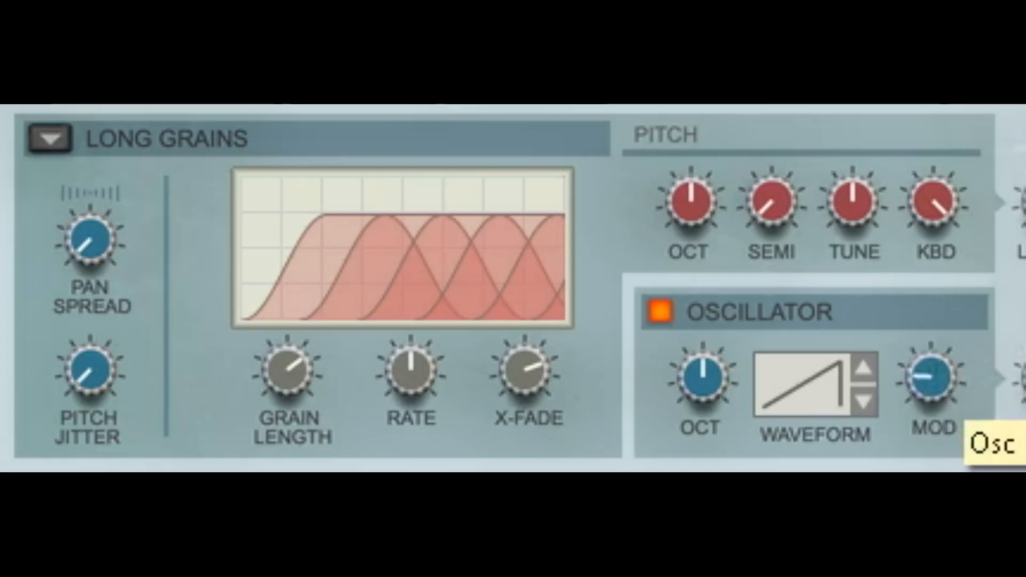
{"action": "right_click", "coordinate": [934, 382]}
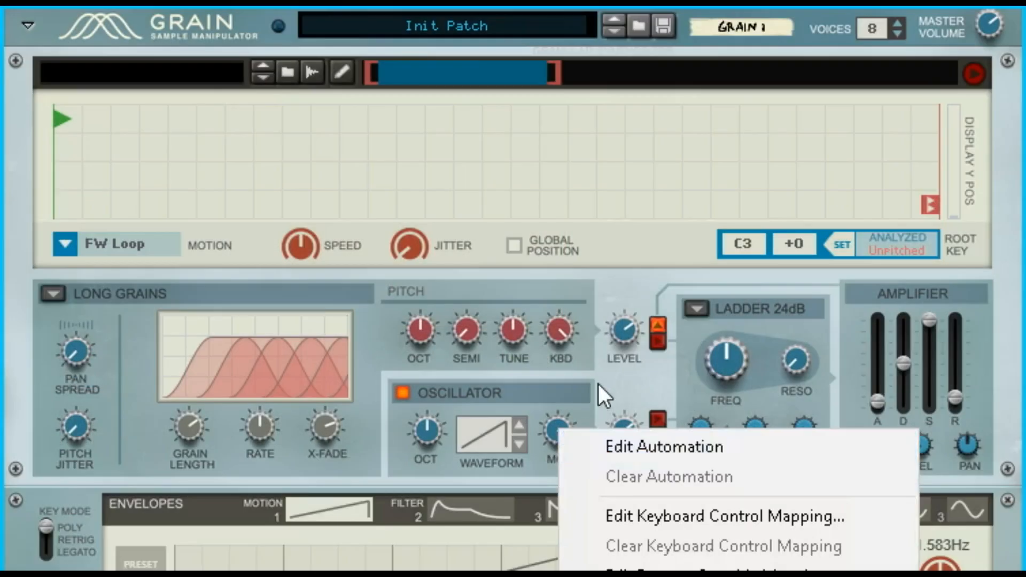
{"action": "left_click", "coordinate": [598, 384]}
- Switch the oscillator to the square waveform and lower its Mod to 0.0%
{"action": "left_click", "coordinate": [518, 422]}
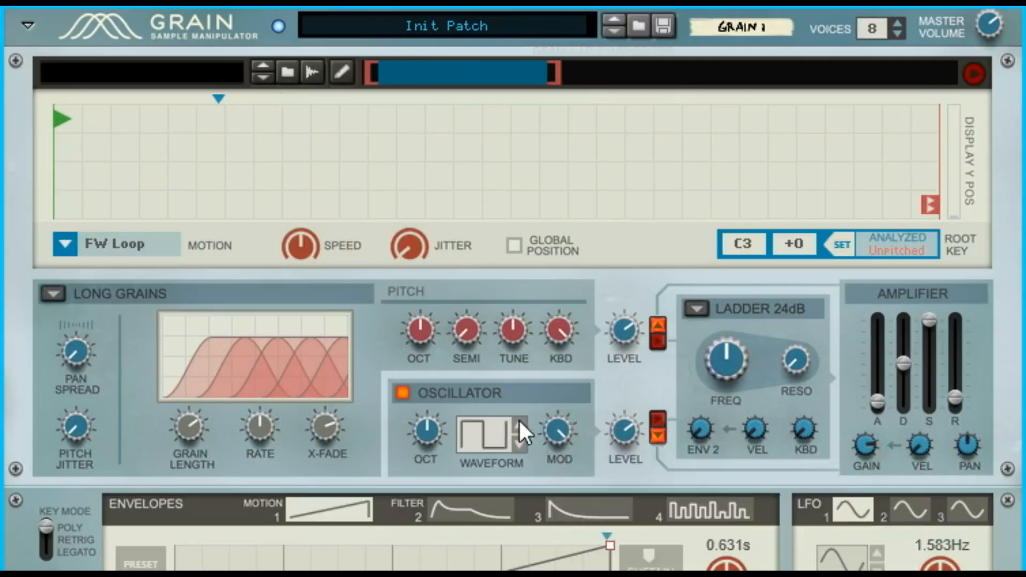
{"action": "left_click_drag", "start_coordinate": [550, 442], "coordinate": [577, 540]}
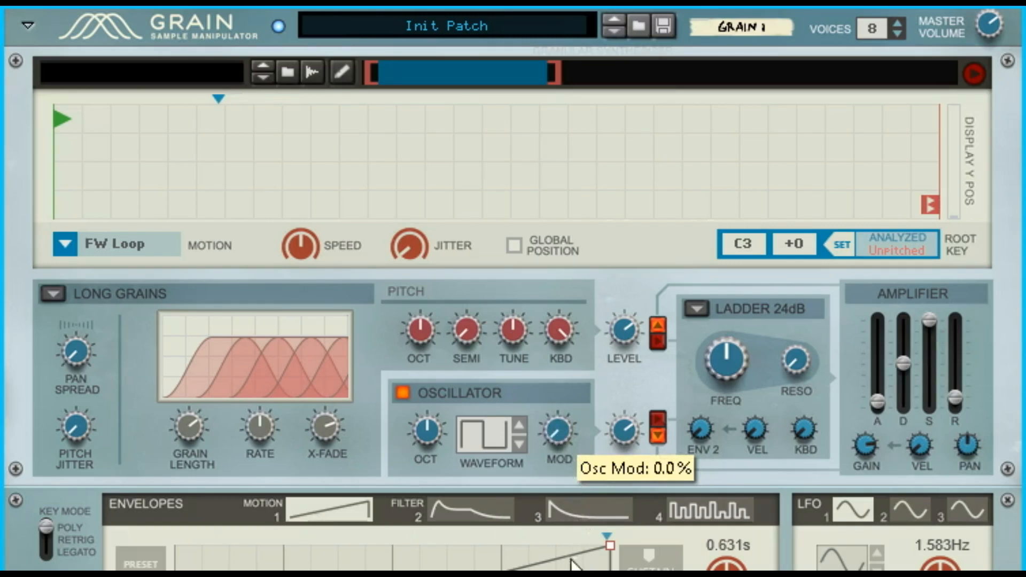
- Switch the oscillator to a noise waveform, raise its Mod, and change to the neighbouring noise waveform
{"action": "left_click", "coordinate": [521, 421]}
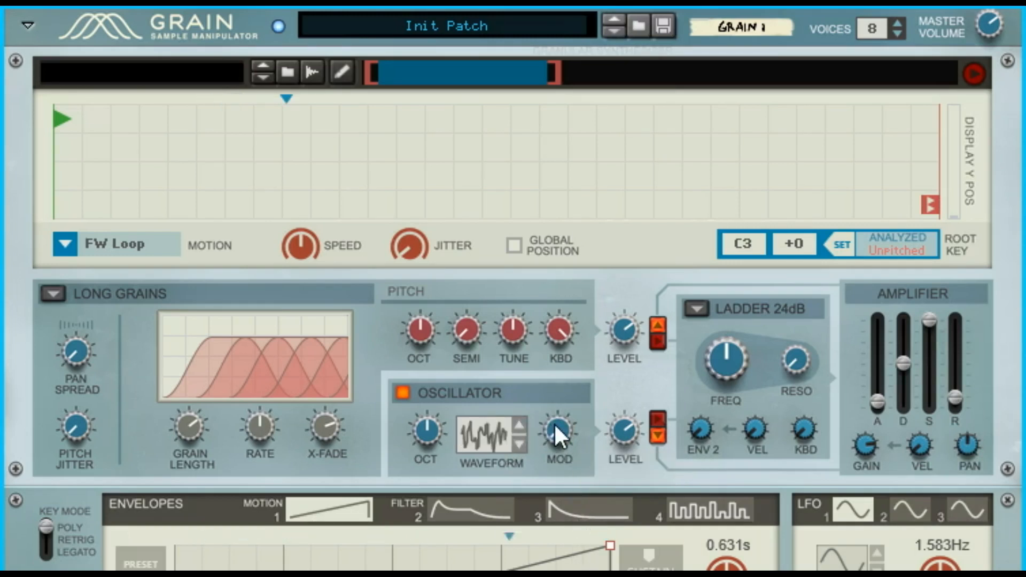
{"action": "left_click_drag", "start_coordinate": [553, 422], "coordinate": [574, 411]}
{"action": "left_click", "coordinate": [520, 445]}
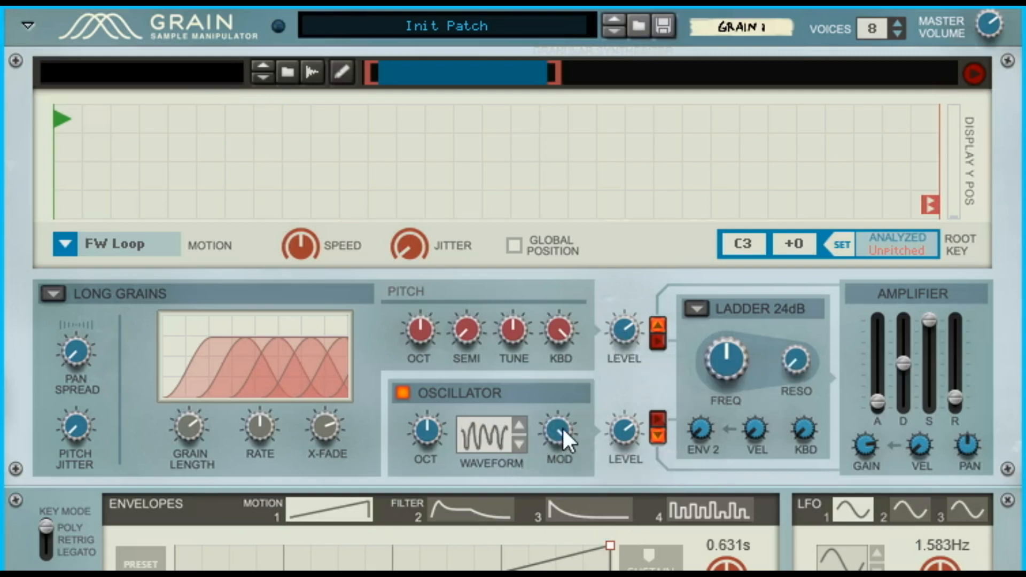